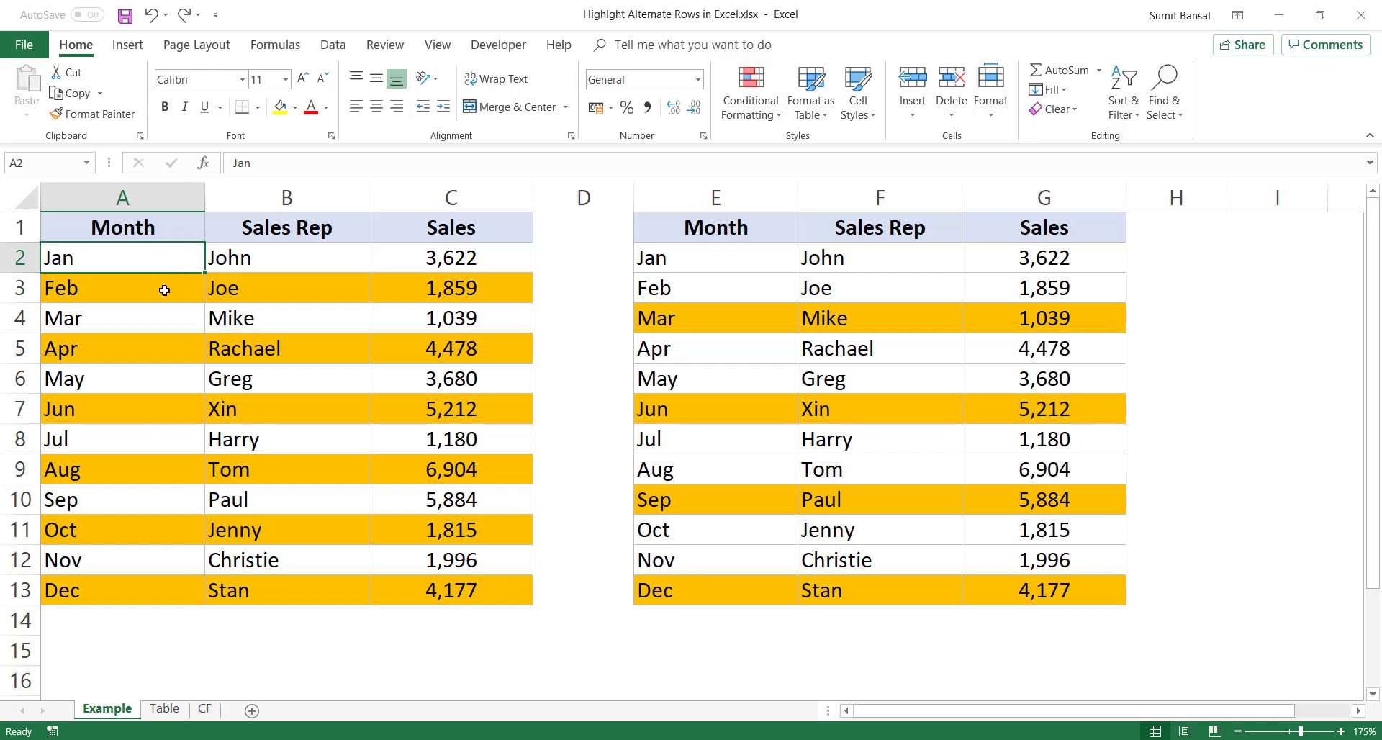
- Select the header, Jan and Feb rows of the first table across all columns
drag(73, 291, 430, 294)
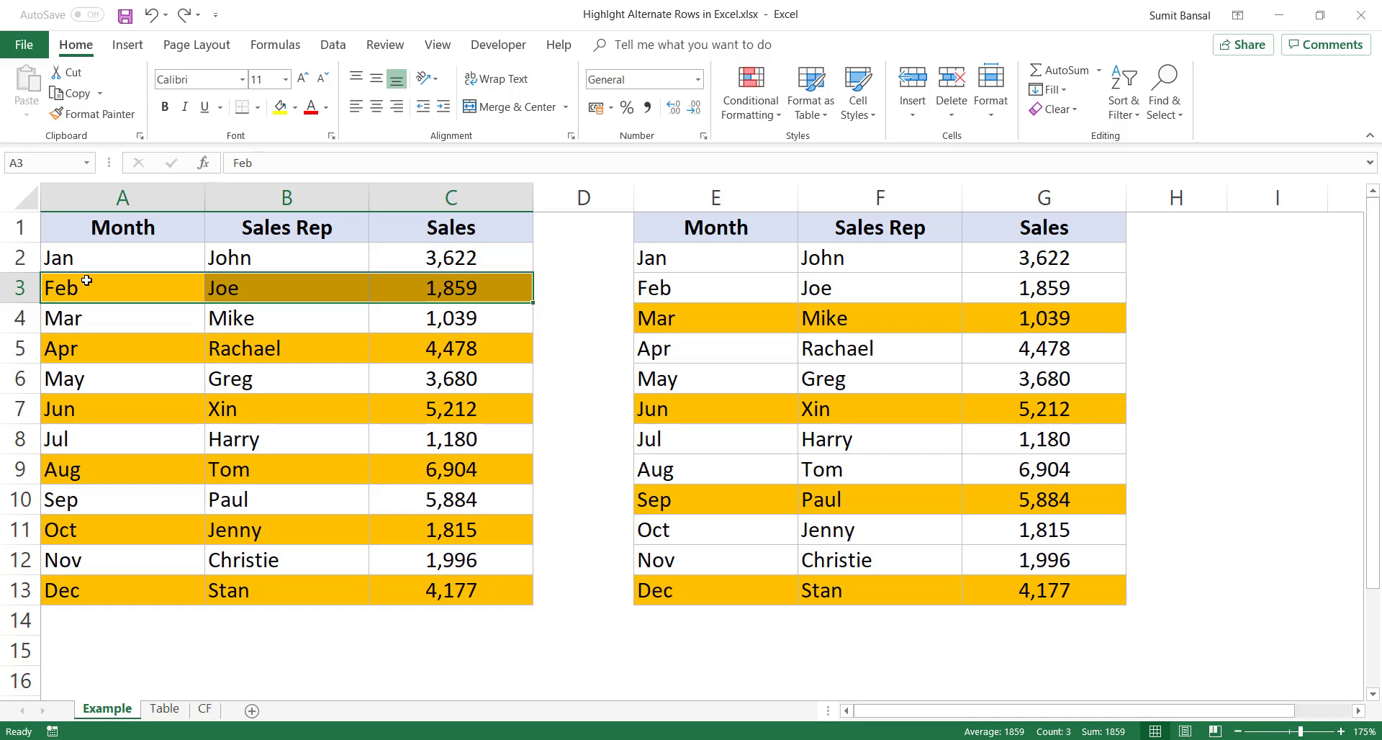
drag(78, 227, 455, 217)
drag(119, 259, 452, 258)
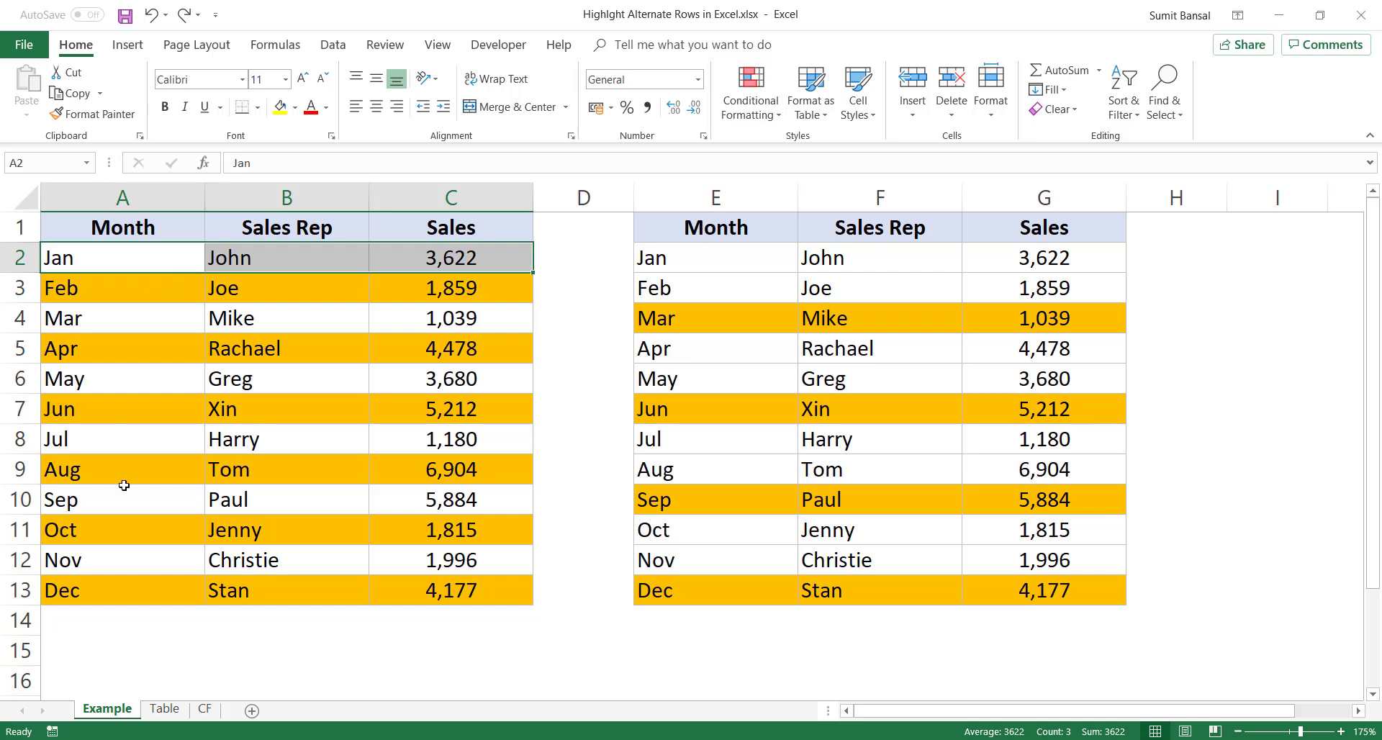
drag(104, 292, 405, 292)
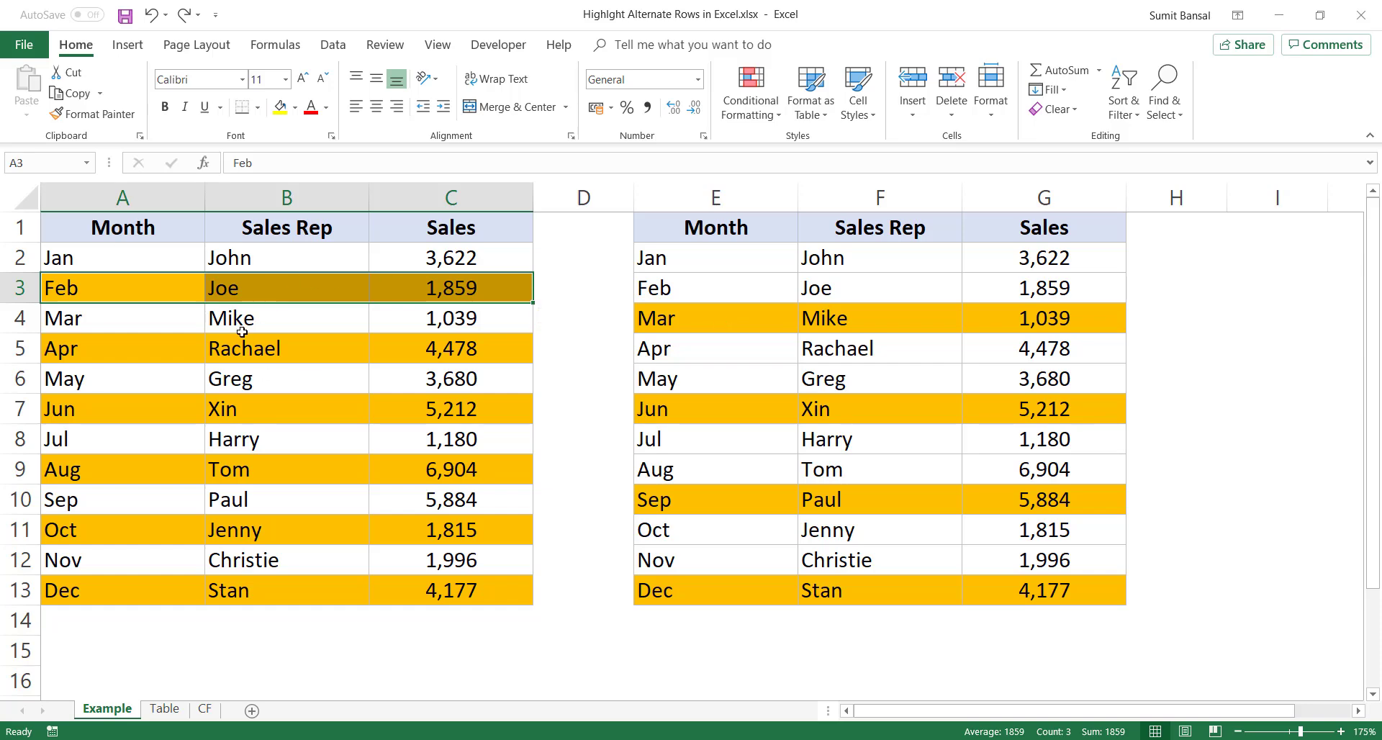
- On the Table sheet, convert the sales data into a table with headers
click(165, 710)
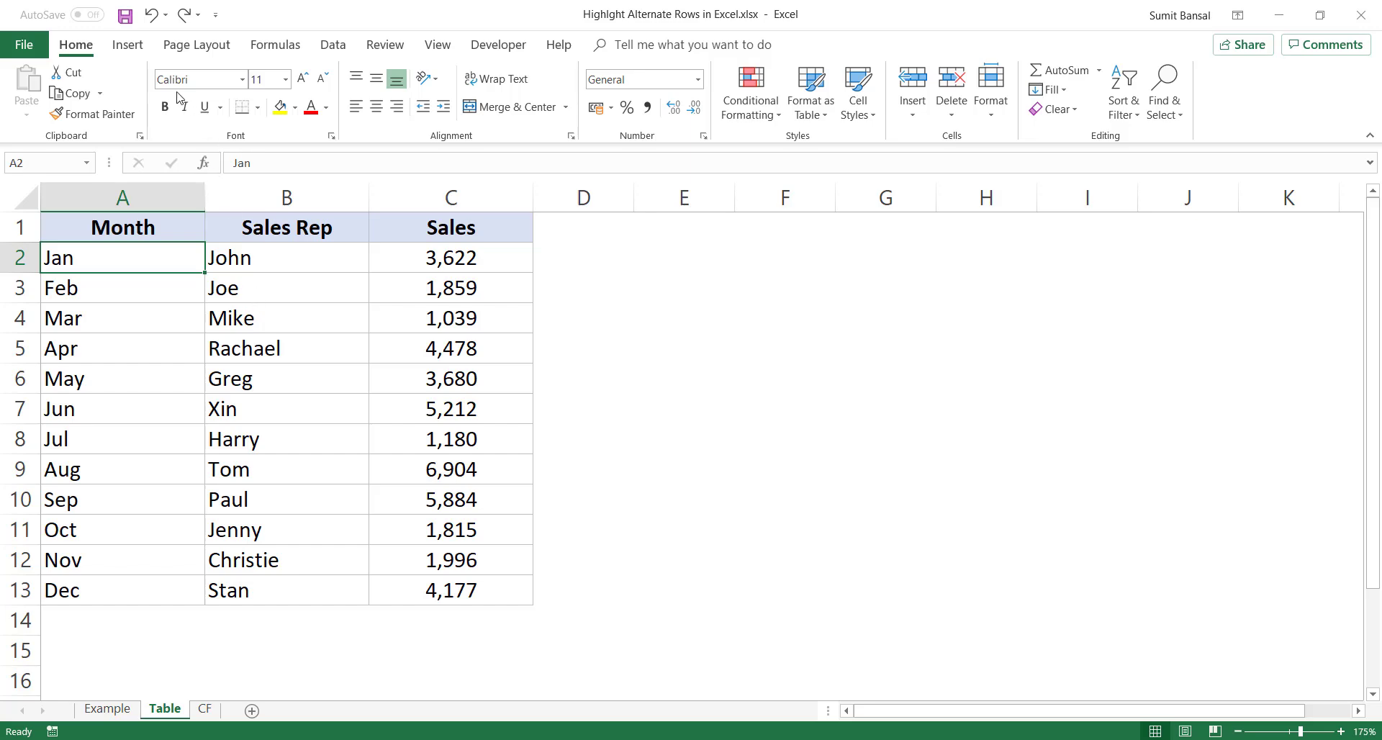
click(133, 47)
click(162, 90)
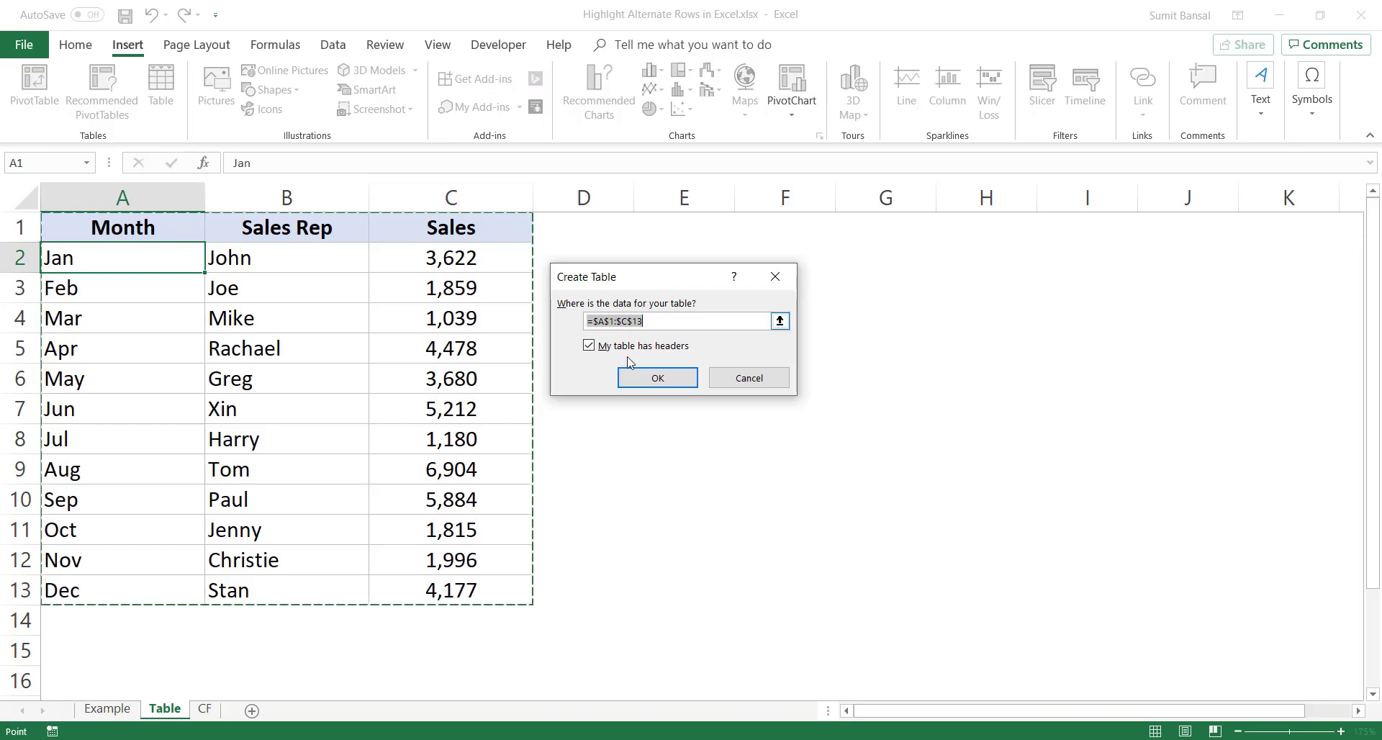
click(657, 378)
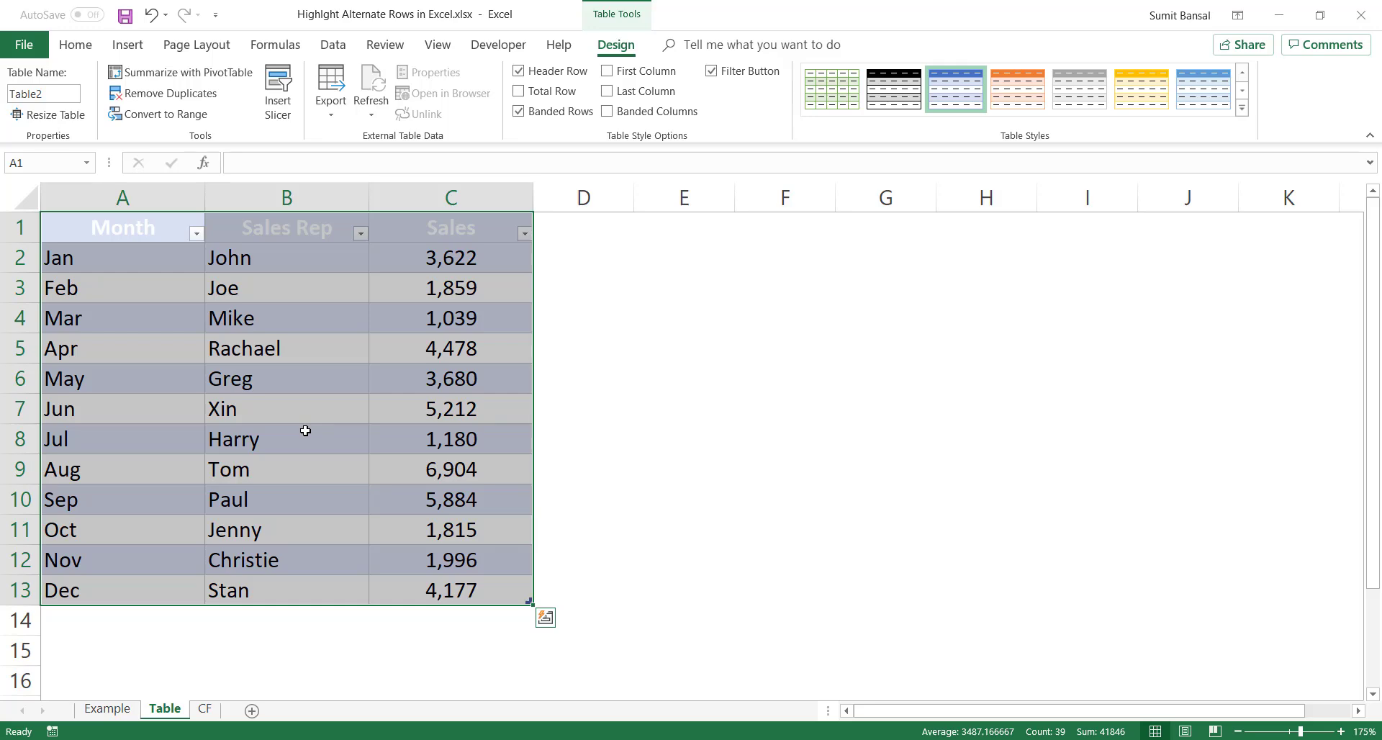
click(86, 261)
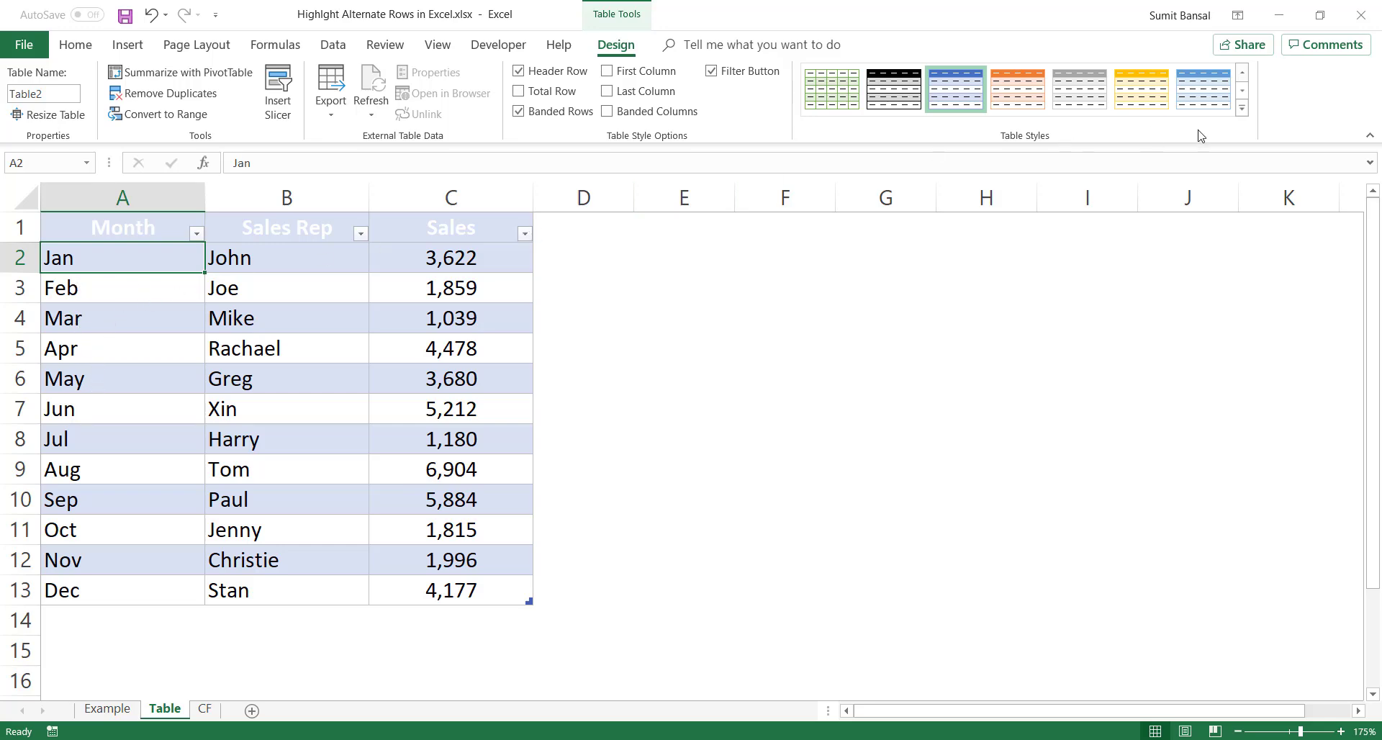
click(1245, 117)
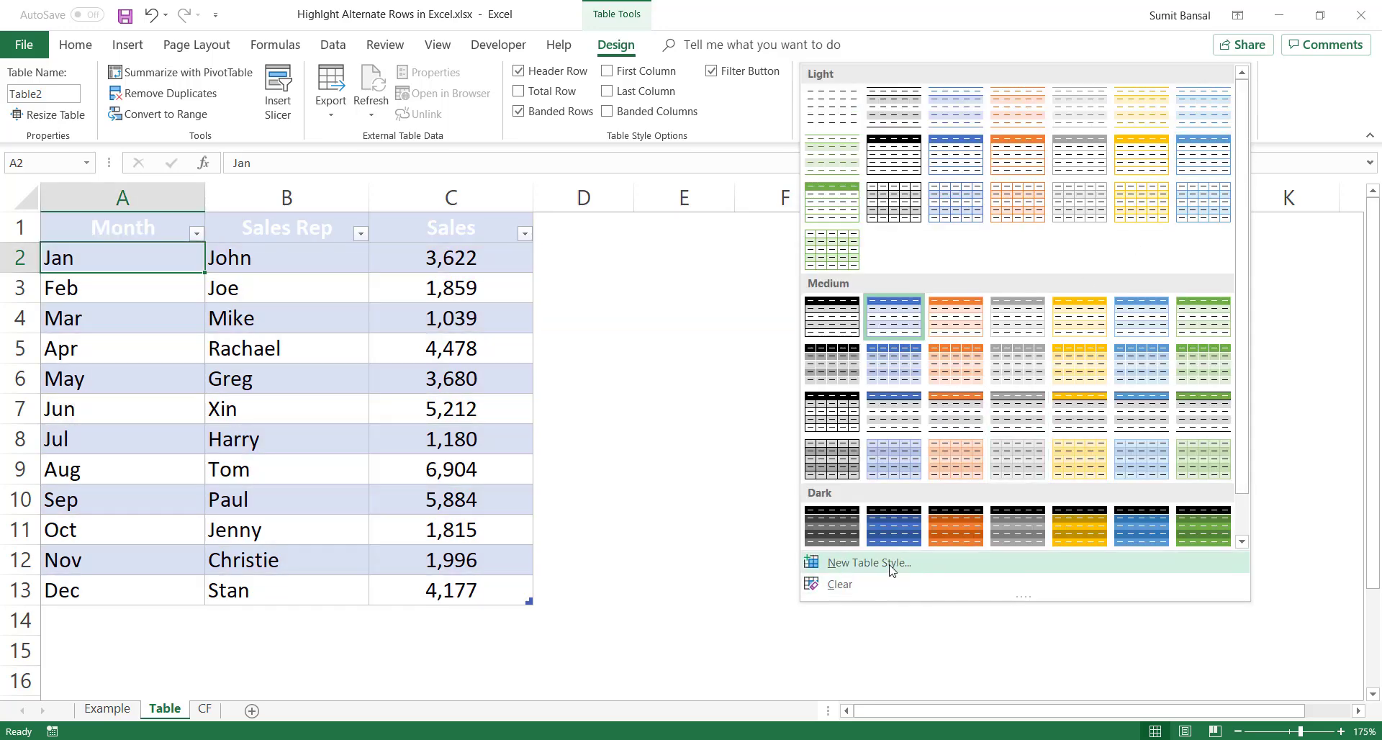
click(836, 565)
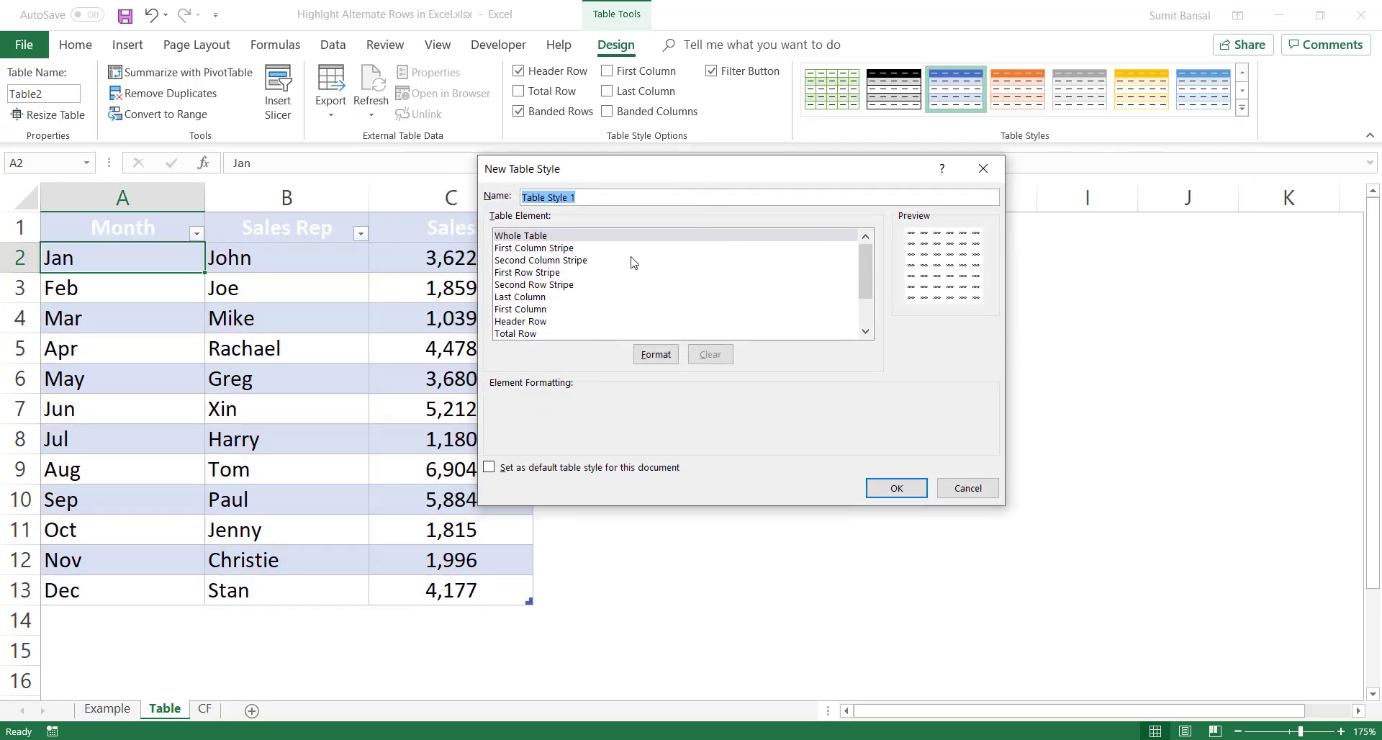
click(540, 275)
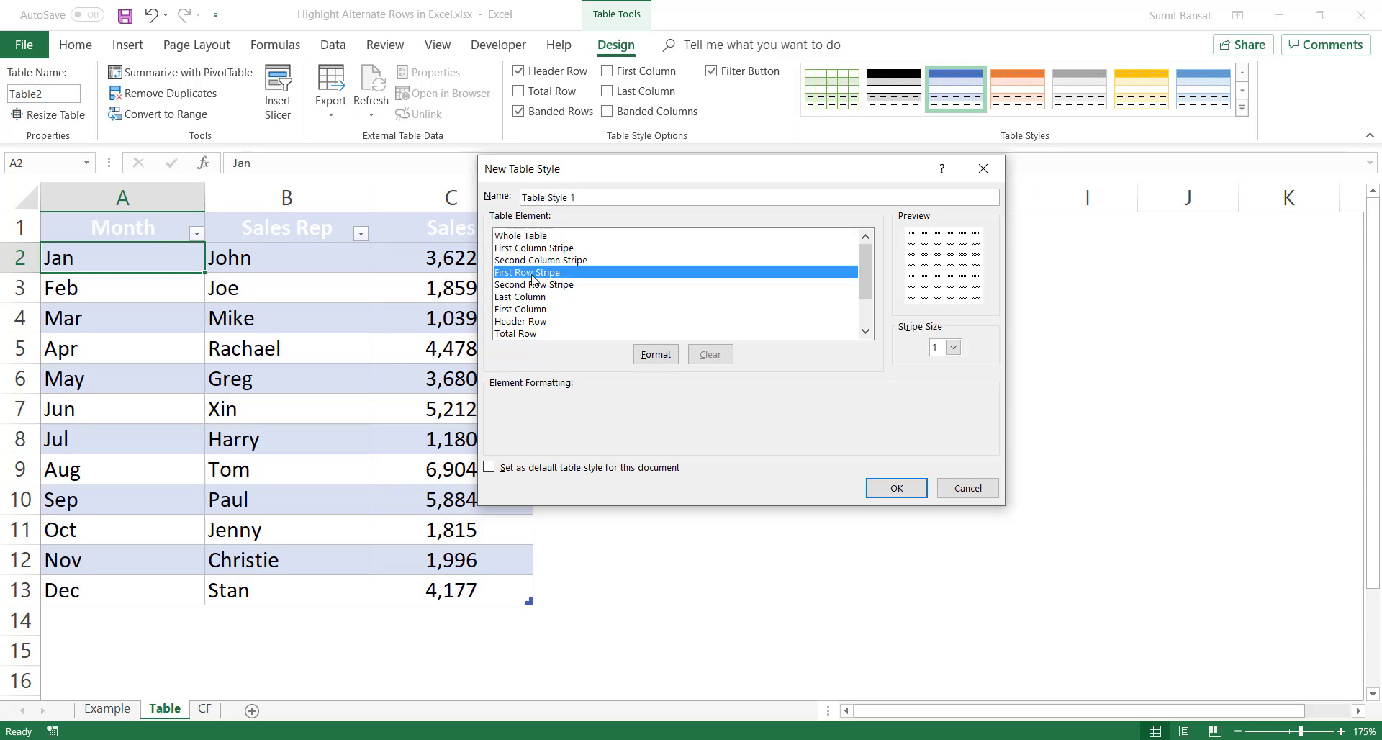
click(535, 285)
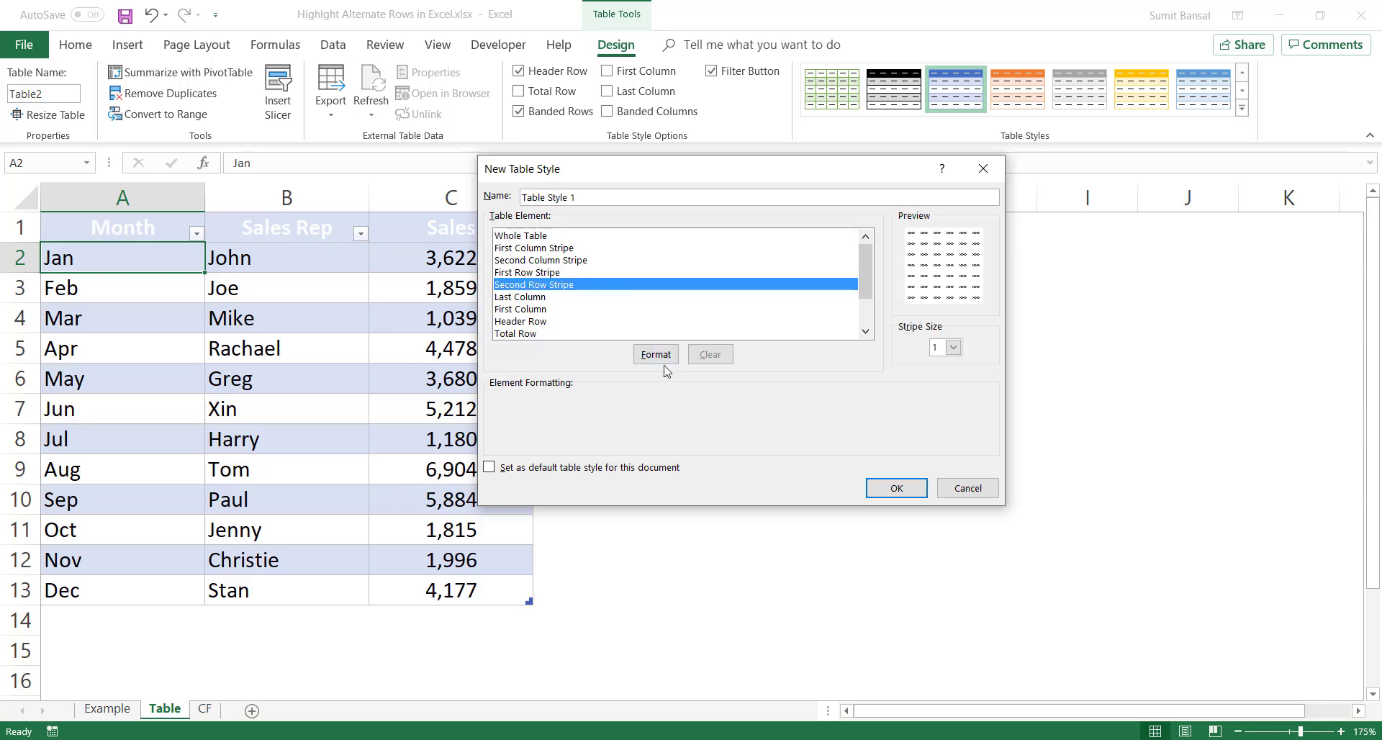
click(983, 168)
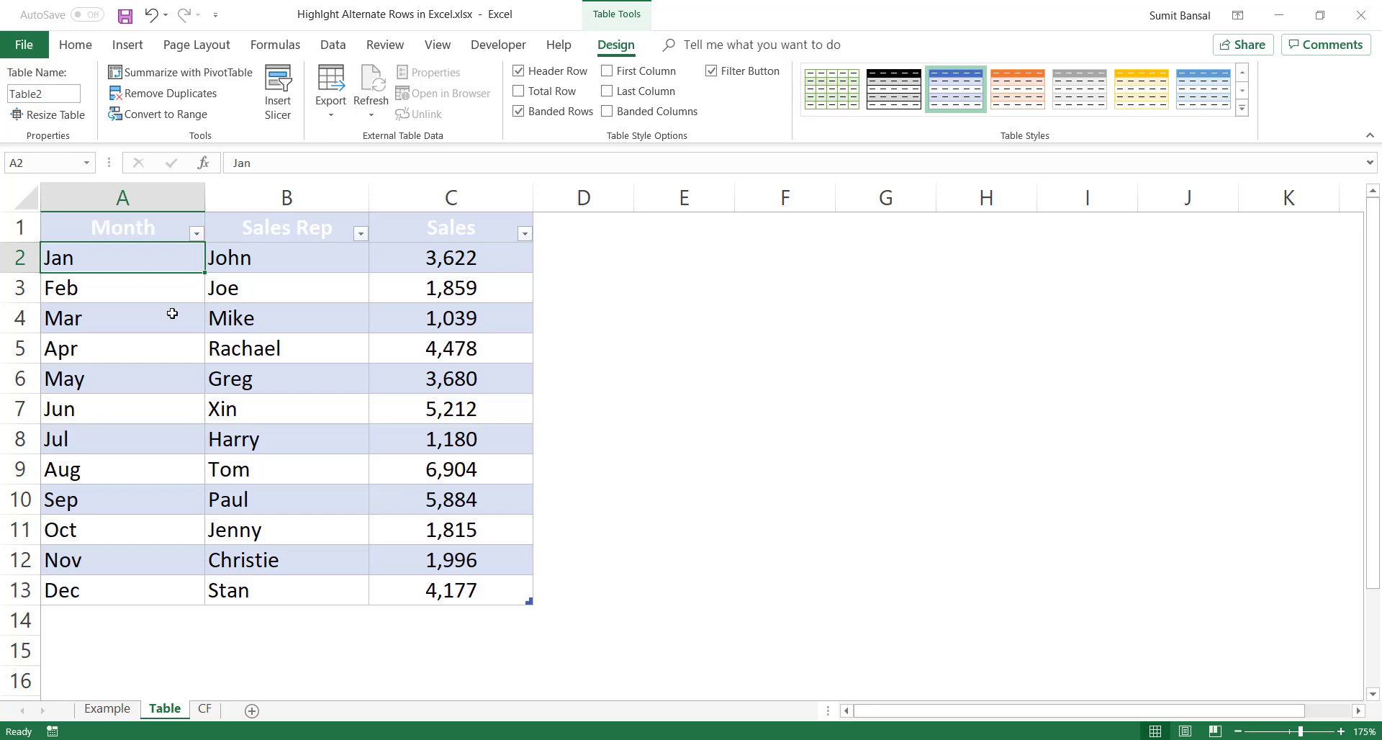
click(205, 709)
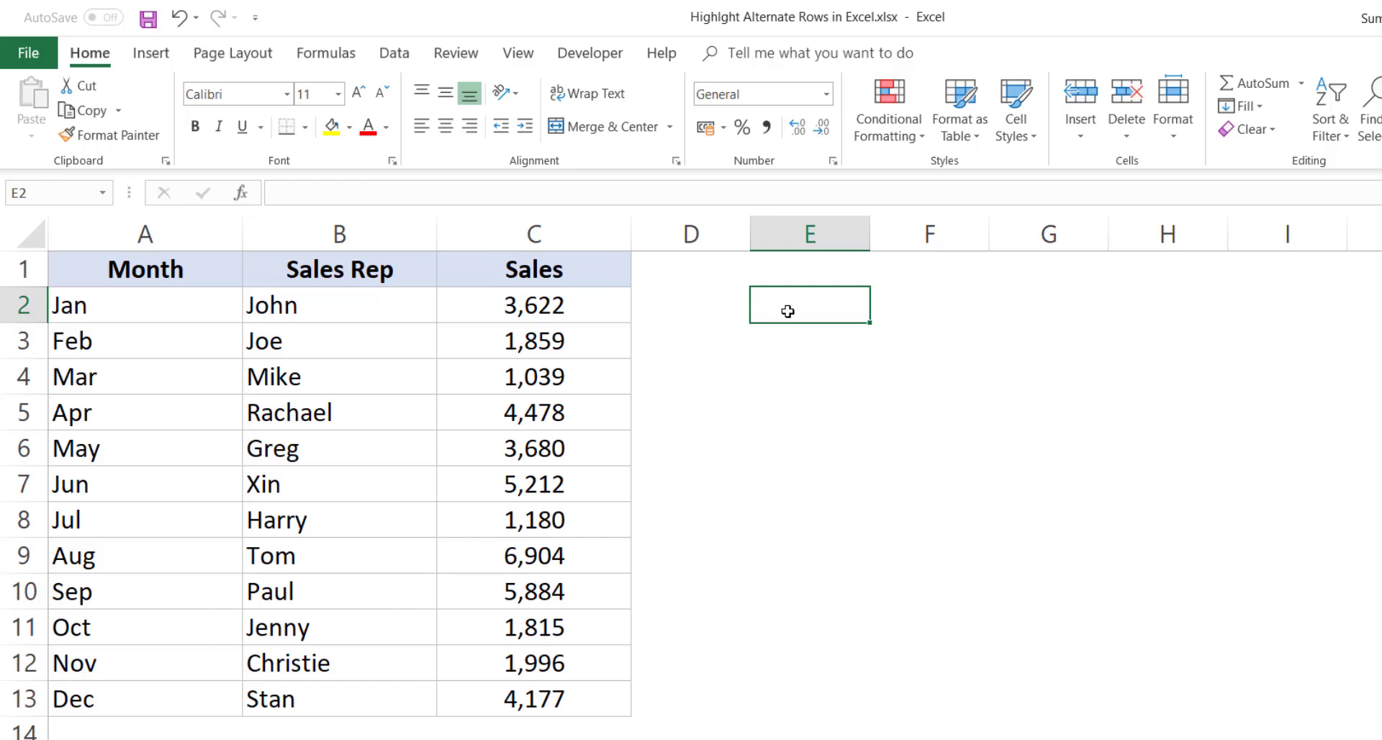
- Enter =MOD(ROW(),2) in cell E2, accepting the MOD autocomplete suggestion
text(=mod)
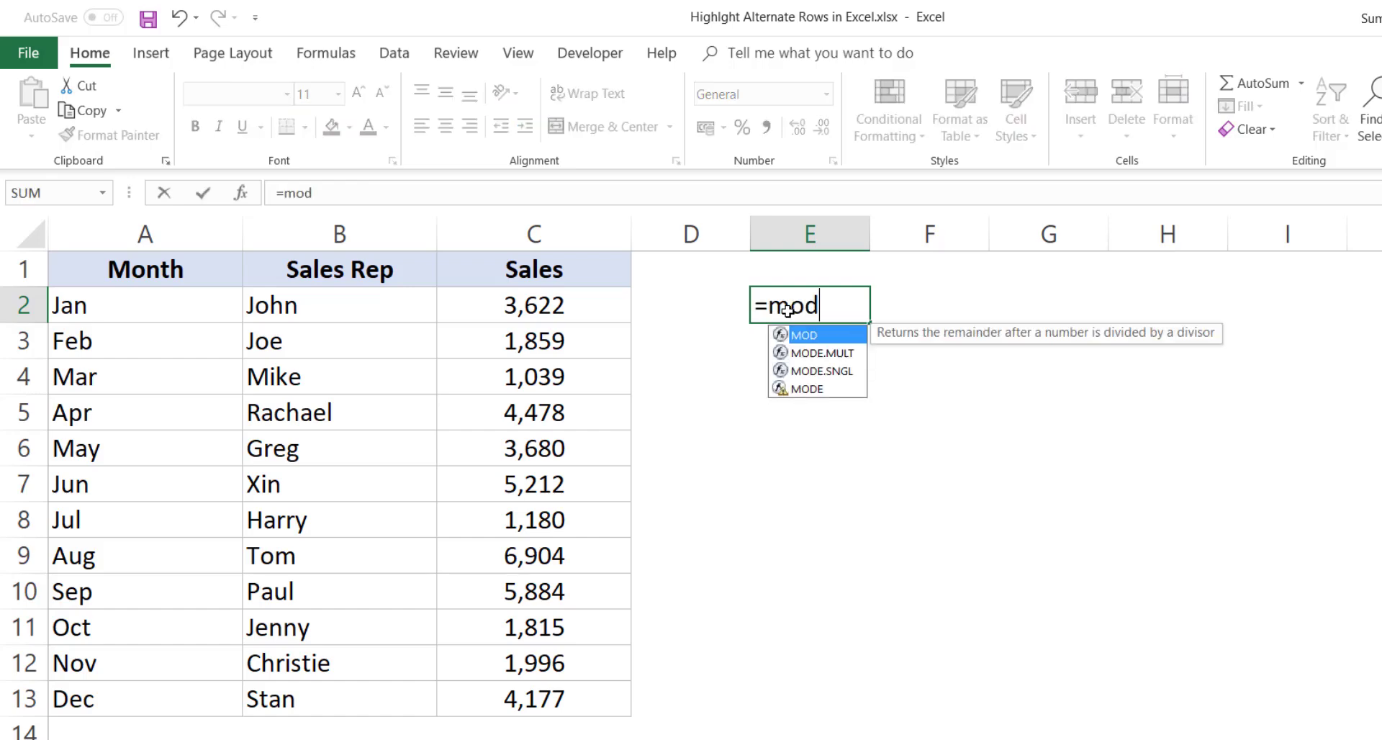
key(Tab)
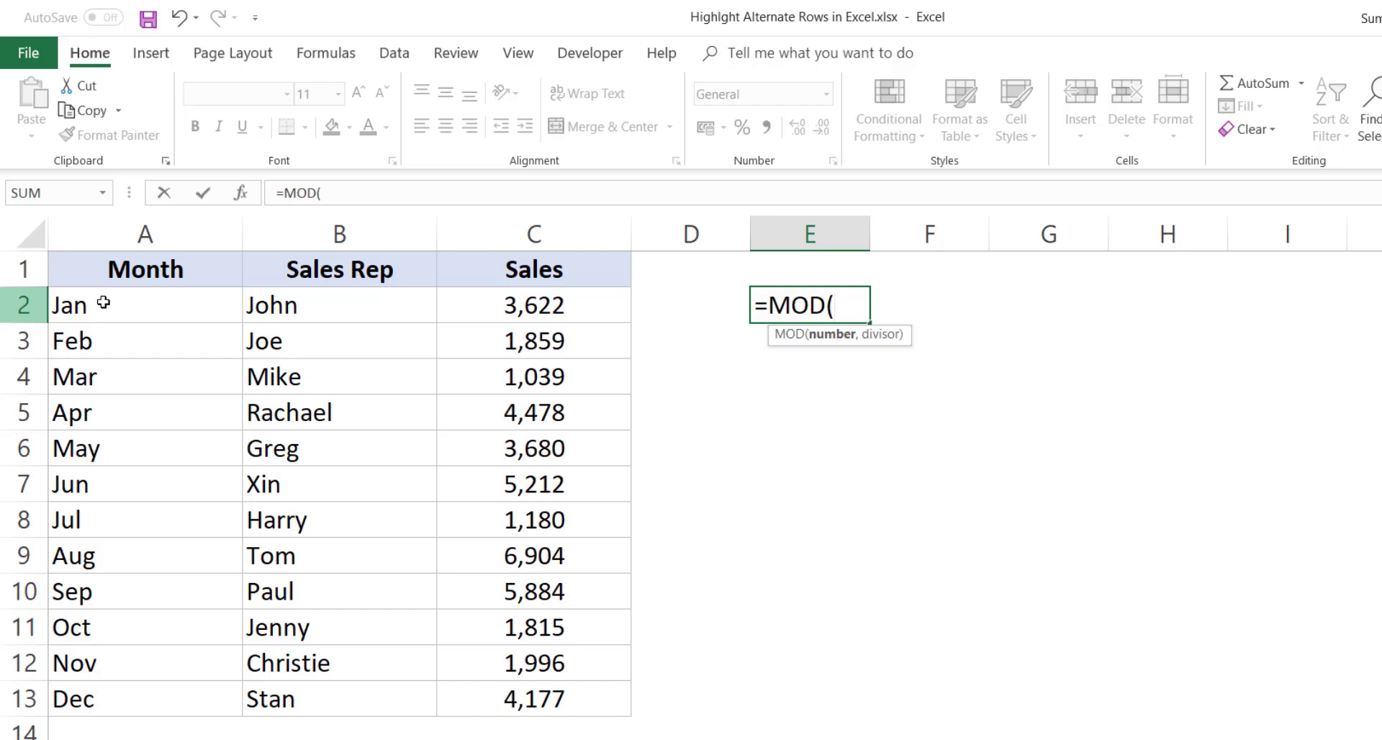
text(ROW)
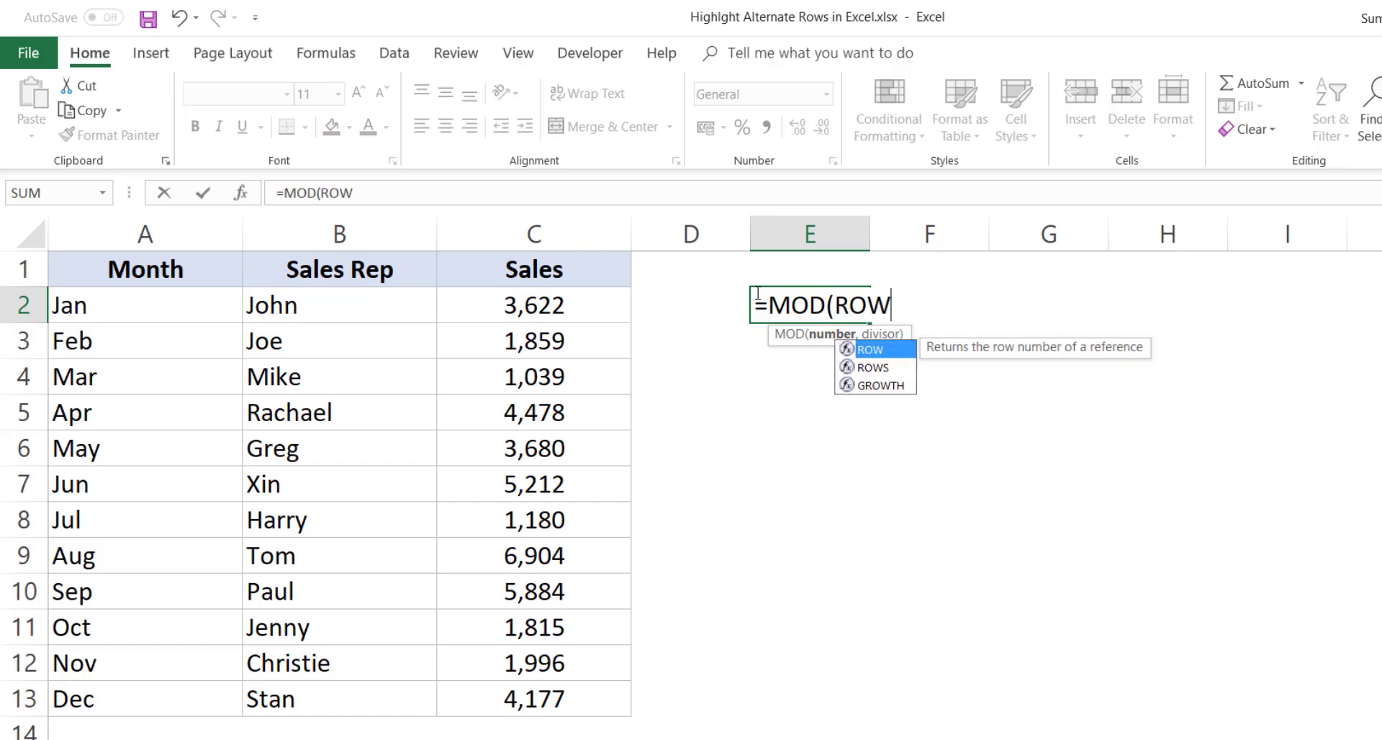
text(())
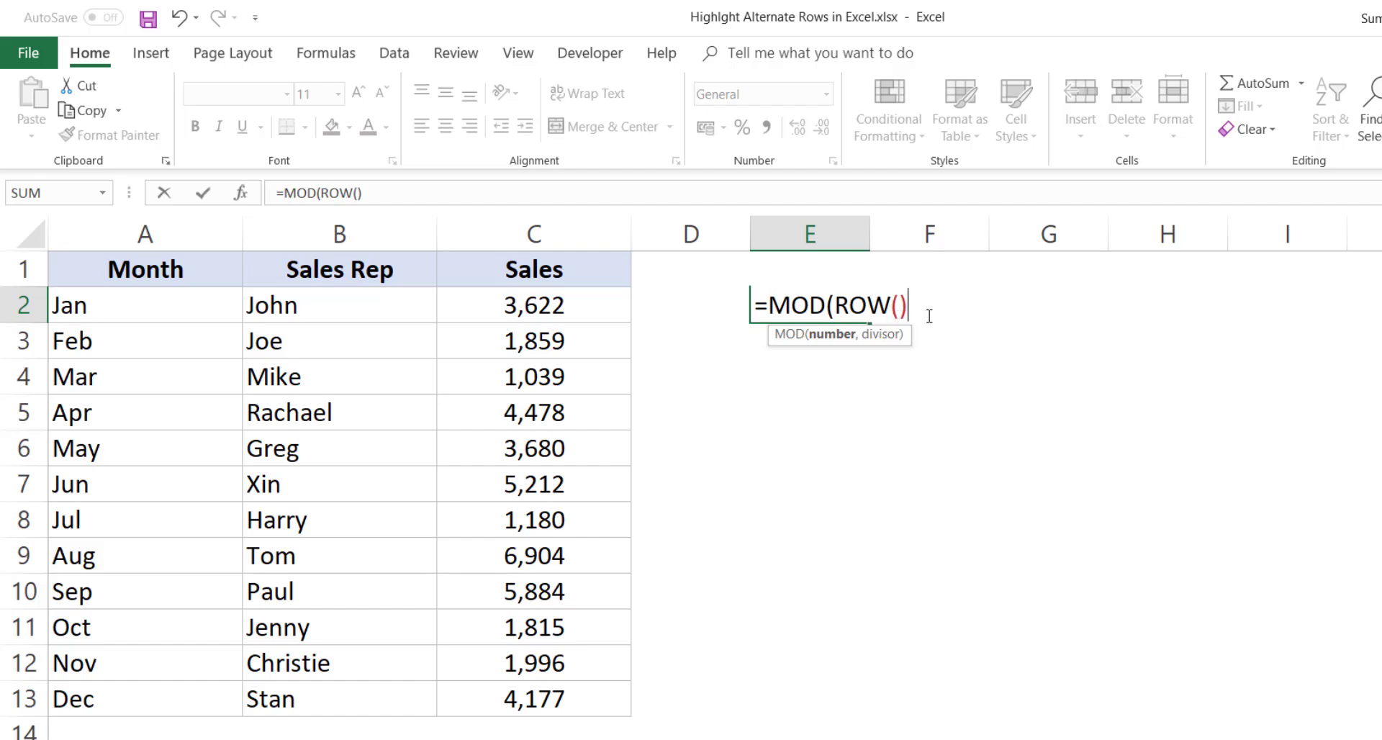
text(,2))
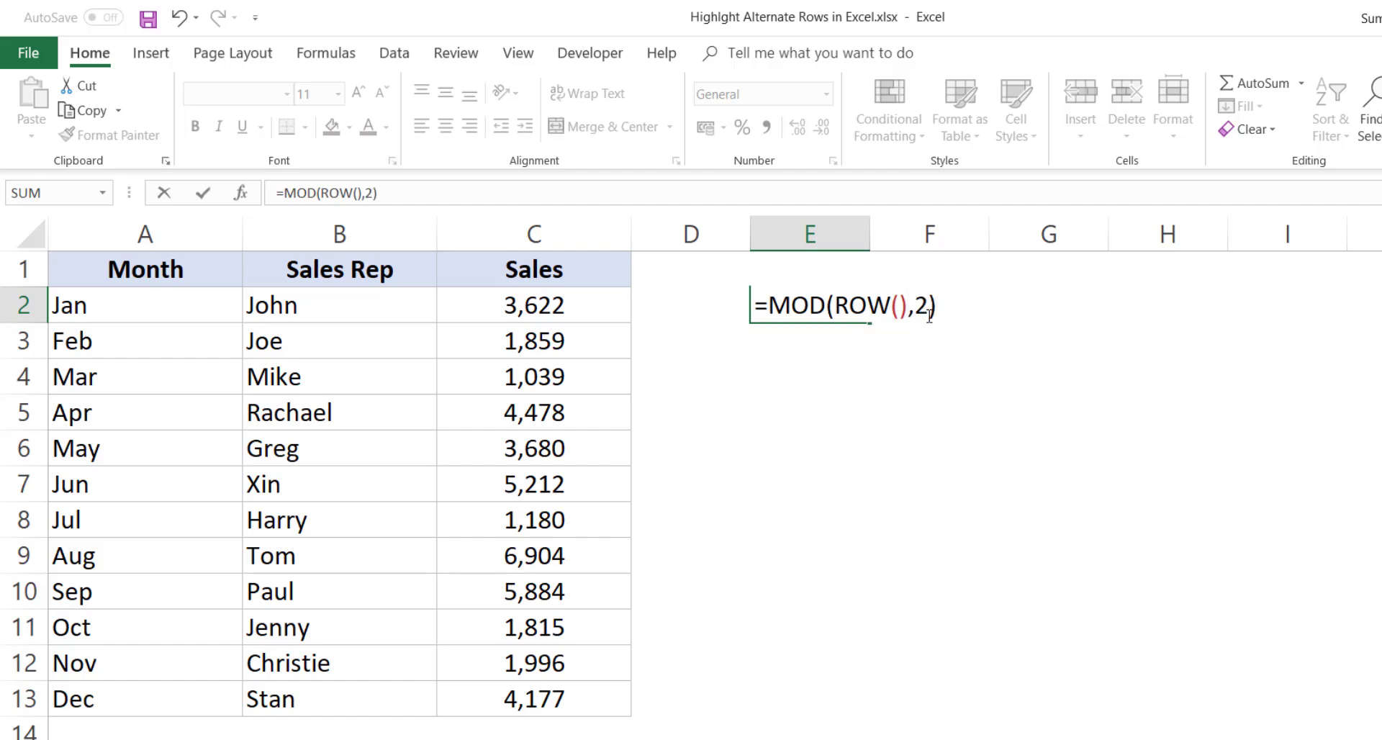
key(Return)
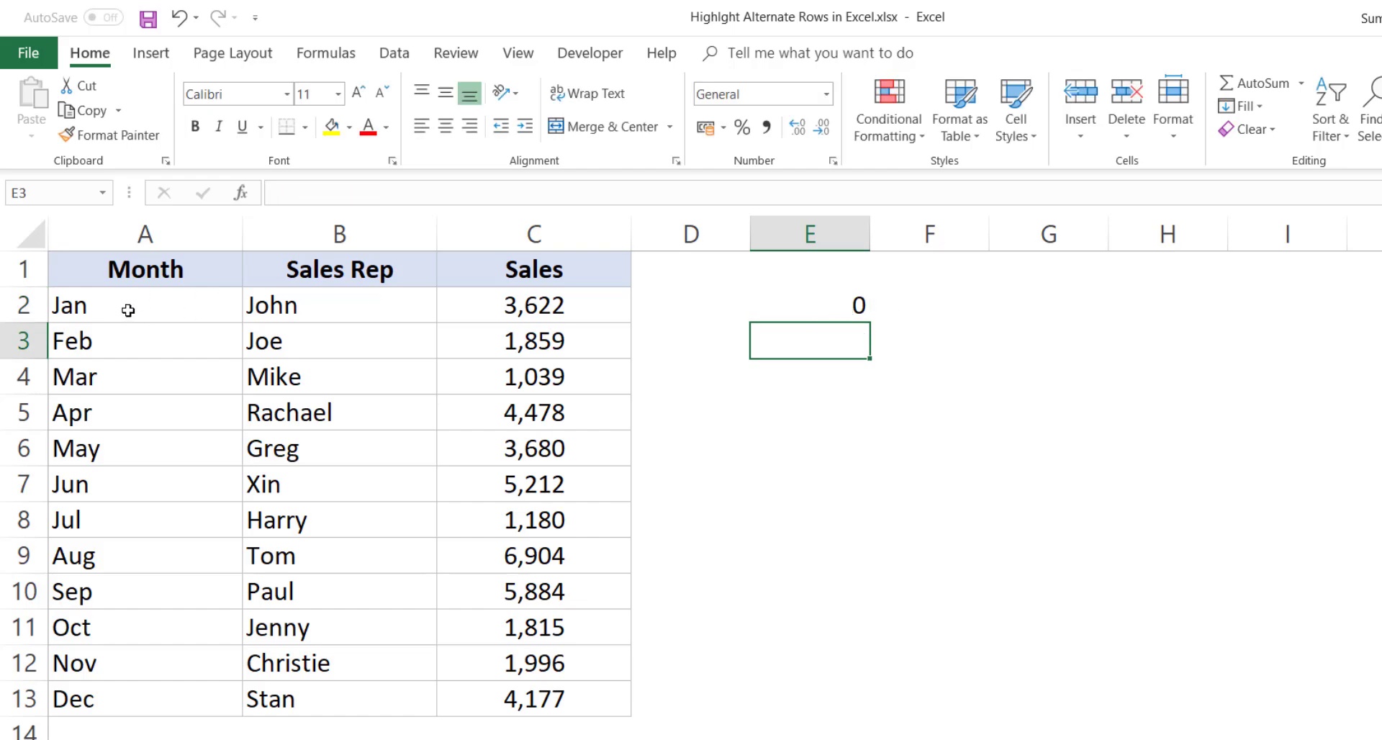
- Extend E2's formula to =MOD(ROW(),2)=1, which returns FALSE
drag(137, 311, 511, 304)
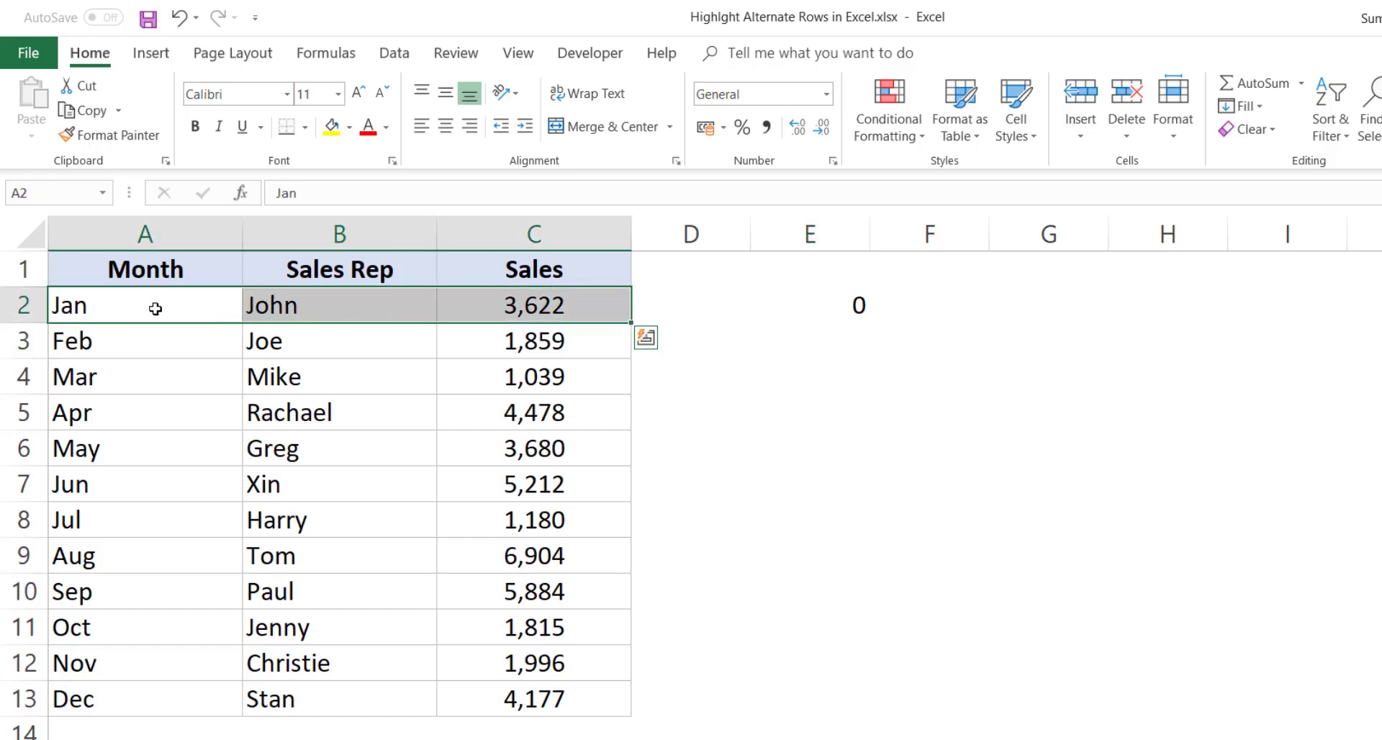
click(844, 302)
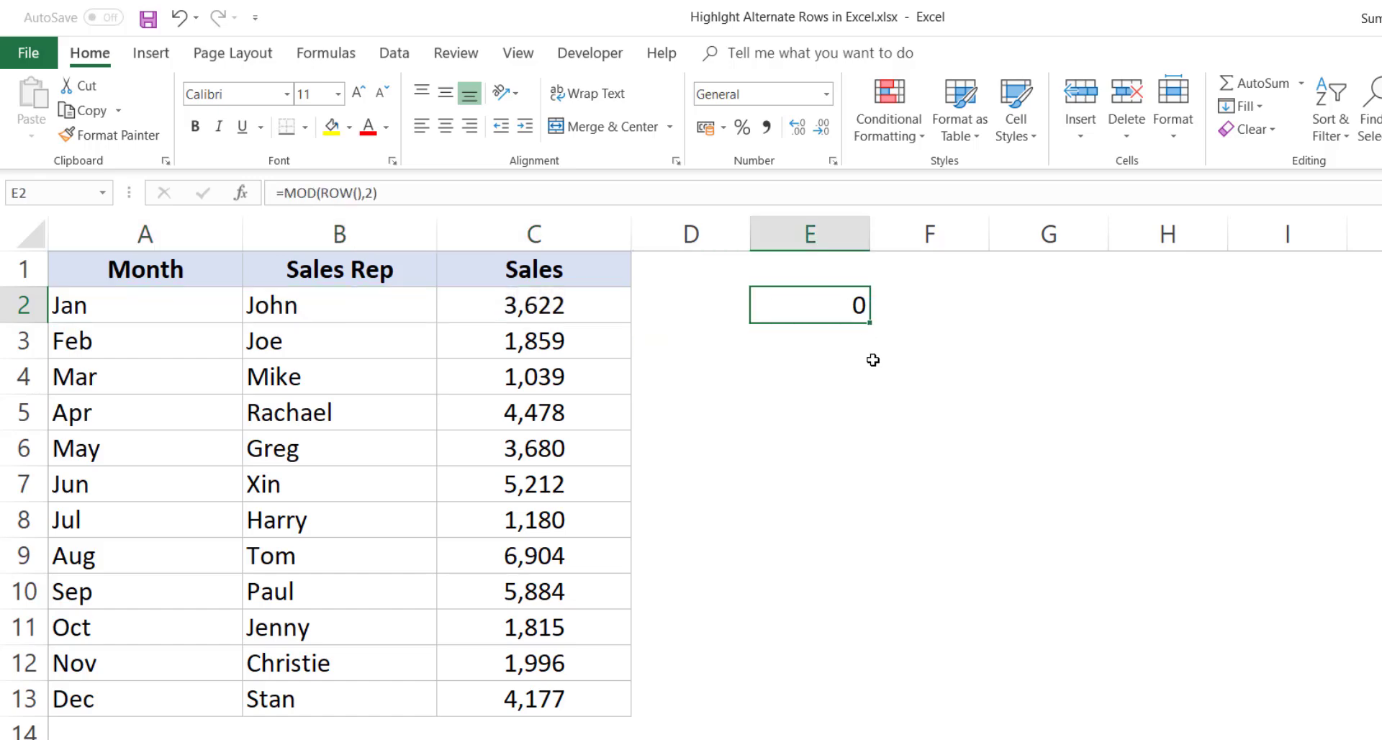
key(F2)
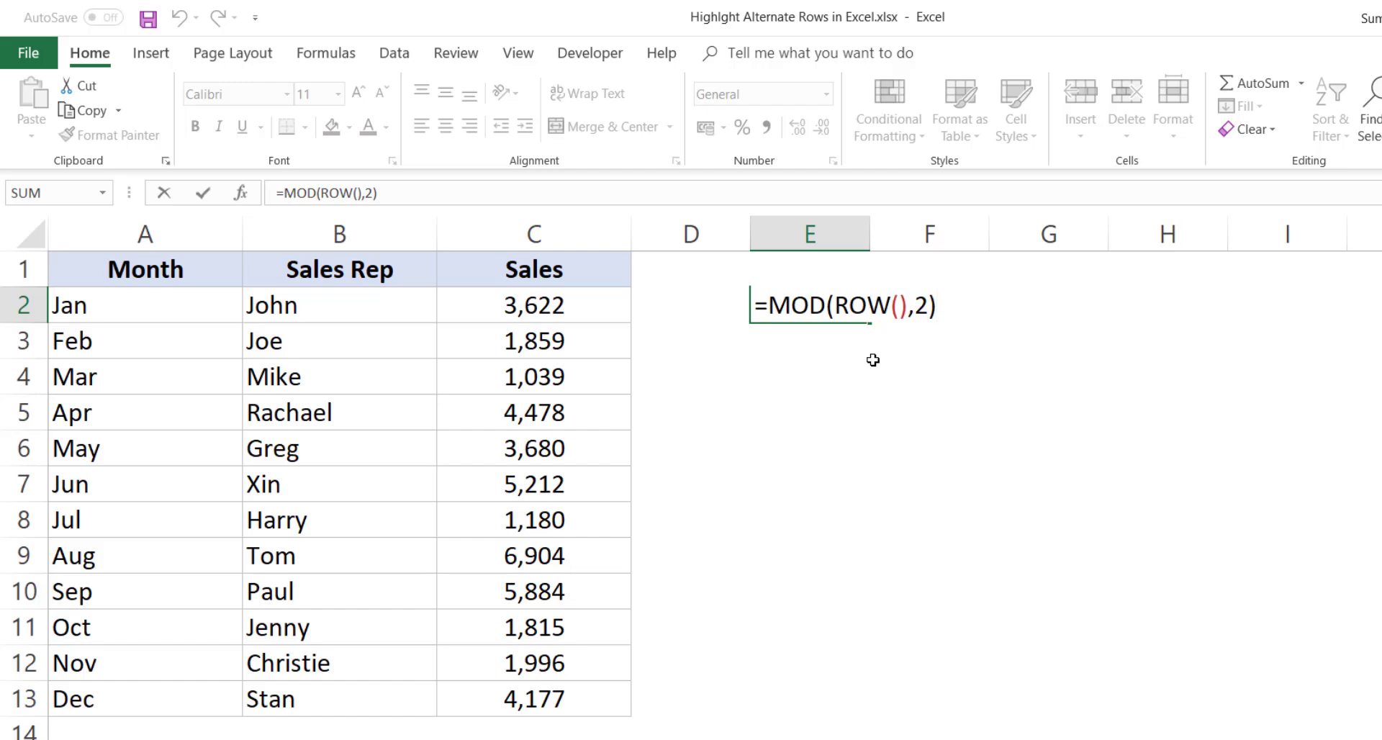
text(=1)
key(Return)
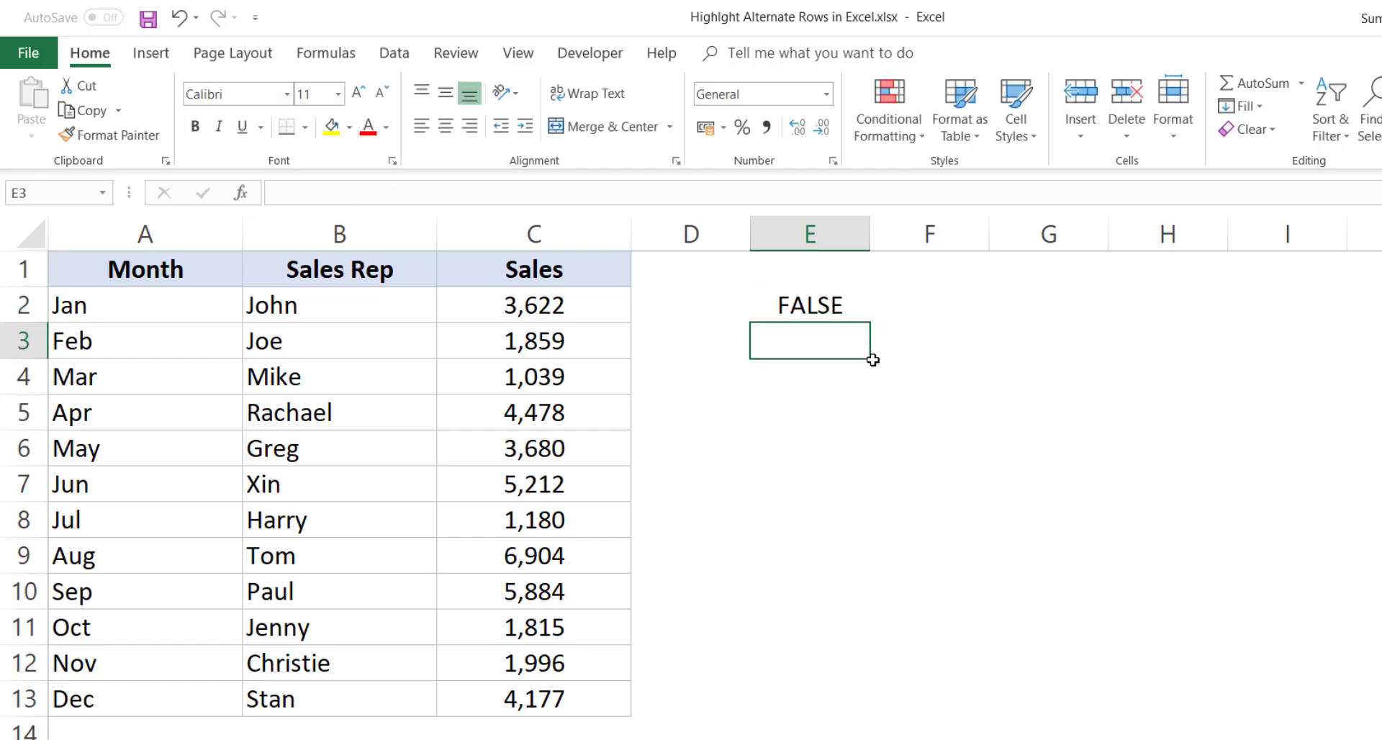
- Reselect cell E2 and reopen its formula for editing
drag(199, 312, 515, 311)
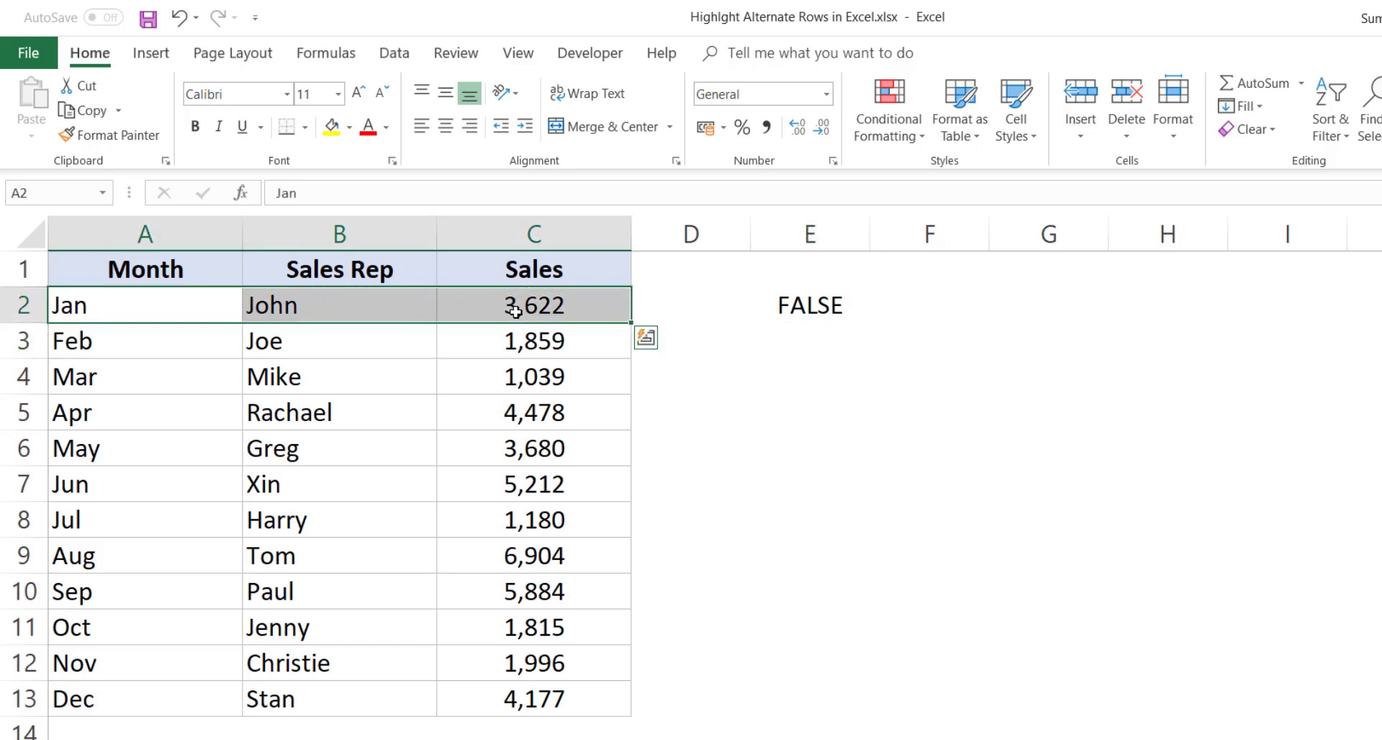
click(810, 306)
key(F2)
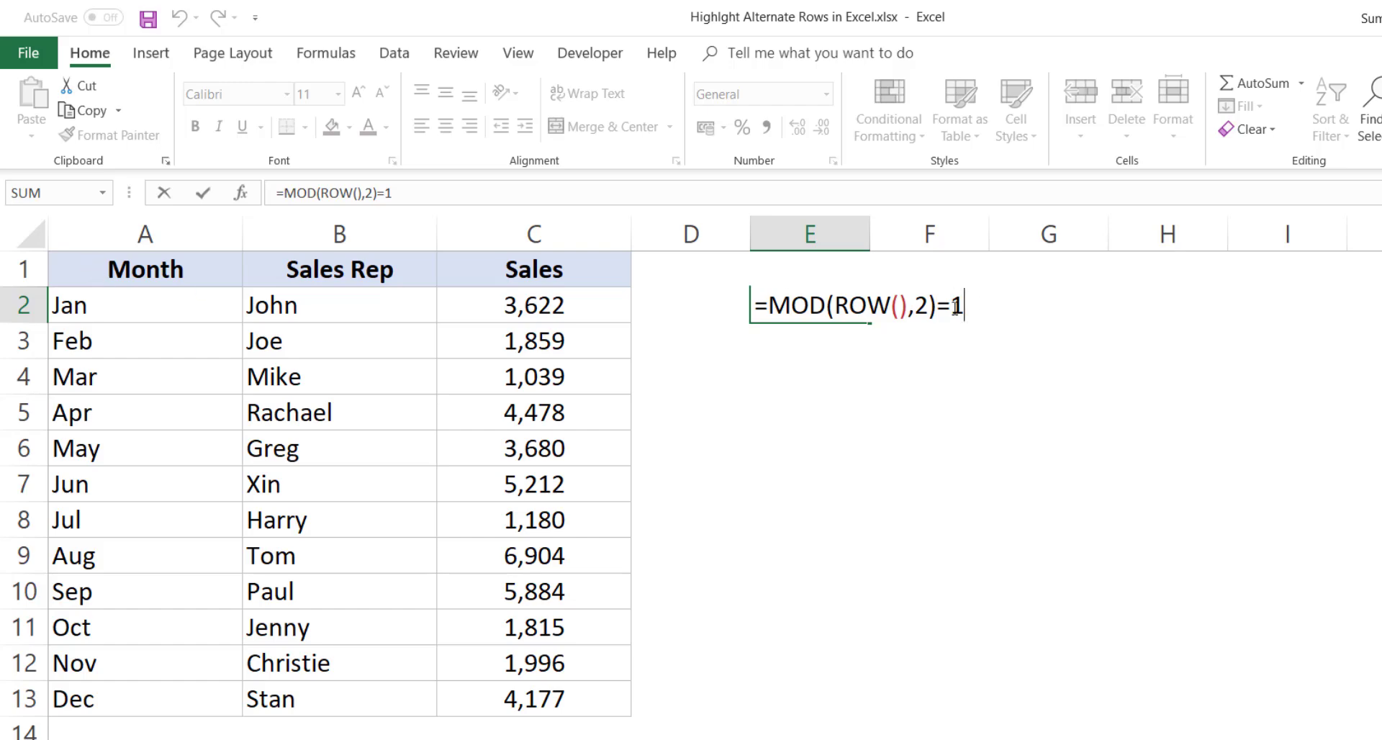
- Fill =MOD(ROW(),2)=1 down E2:E13 and check the results in E3 and E5
key(Return)
click(839, 308)
drag(871, 322, 872, 726)
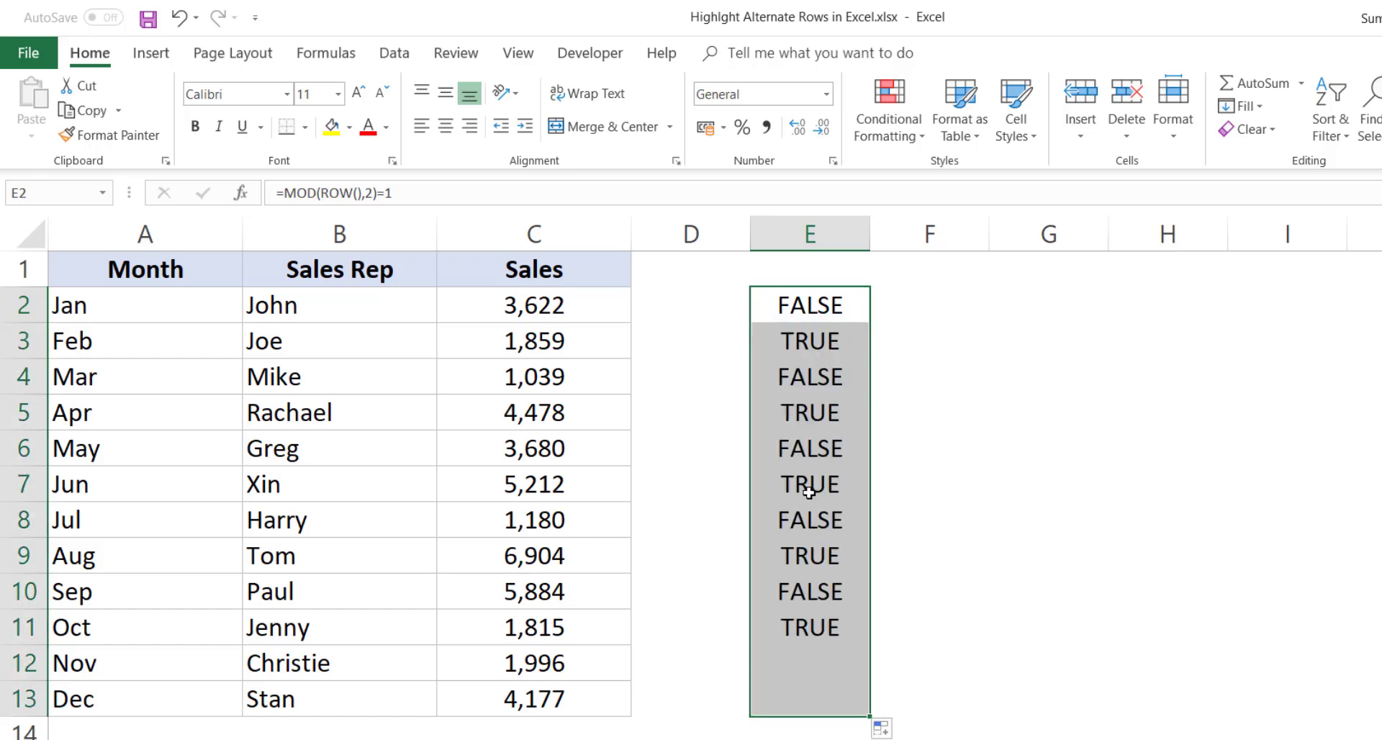
click(816, 345)
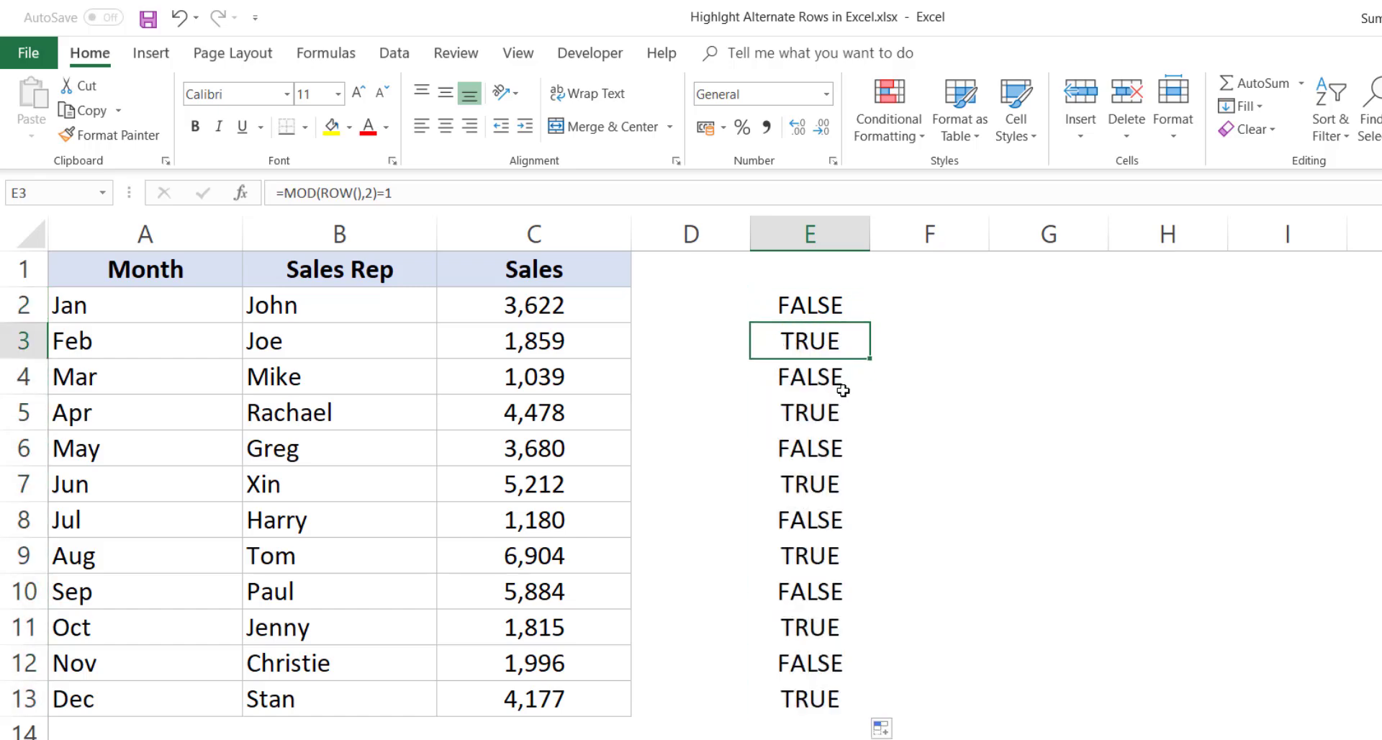
click(807, 407)
click(808, 346)
key(F2)
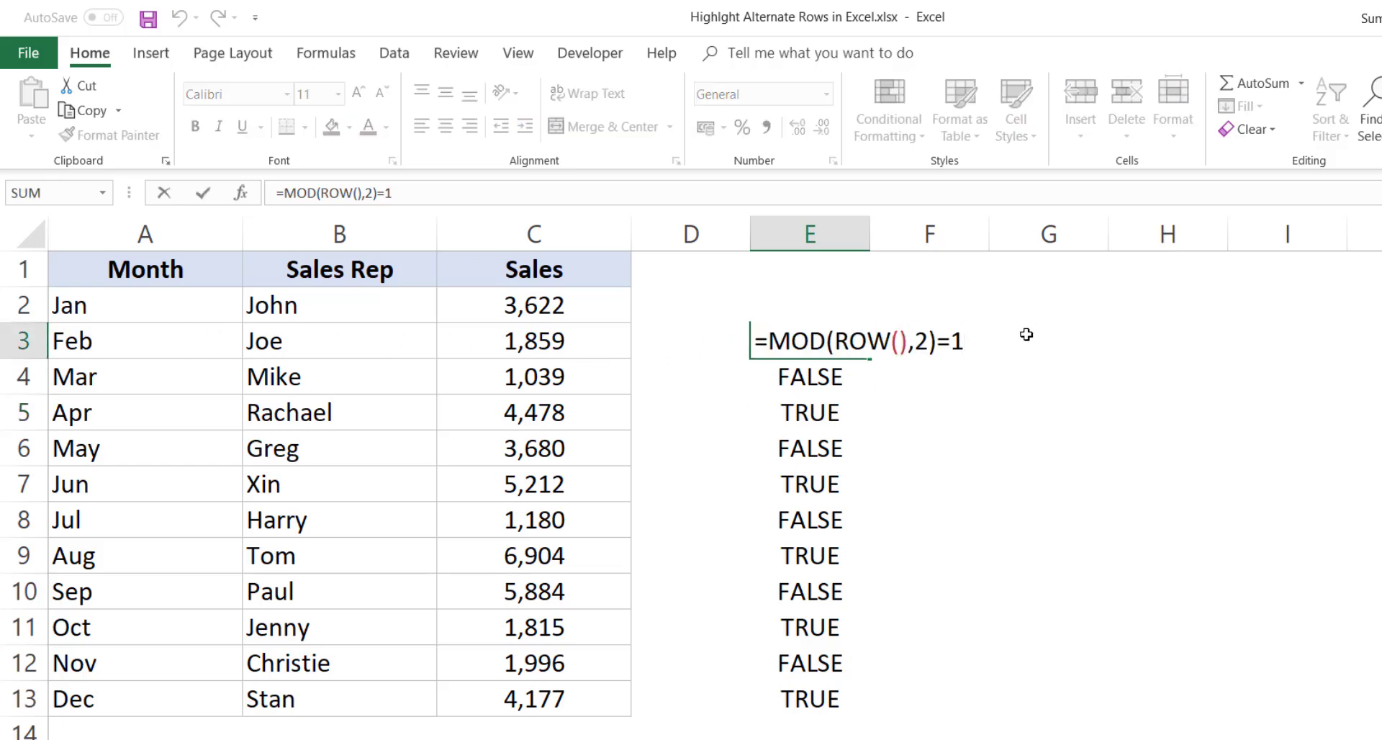
click(810, 410)
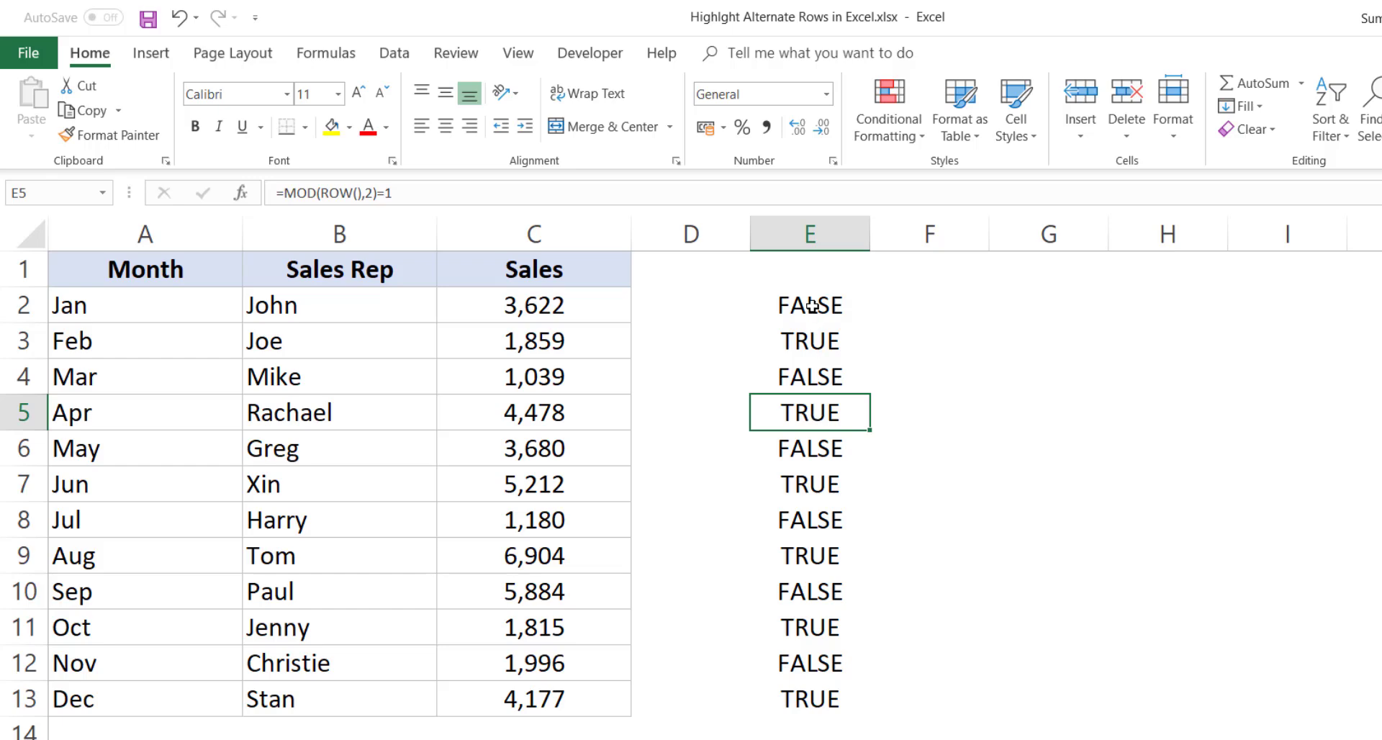
- Copy the formula text from E2 and select the data rows A2:C13
double_click(810, 305)
drag(971, 309, 754, 305)
key(ctrl+c)
key(Escape)
drag(127, 308, 493, 686)
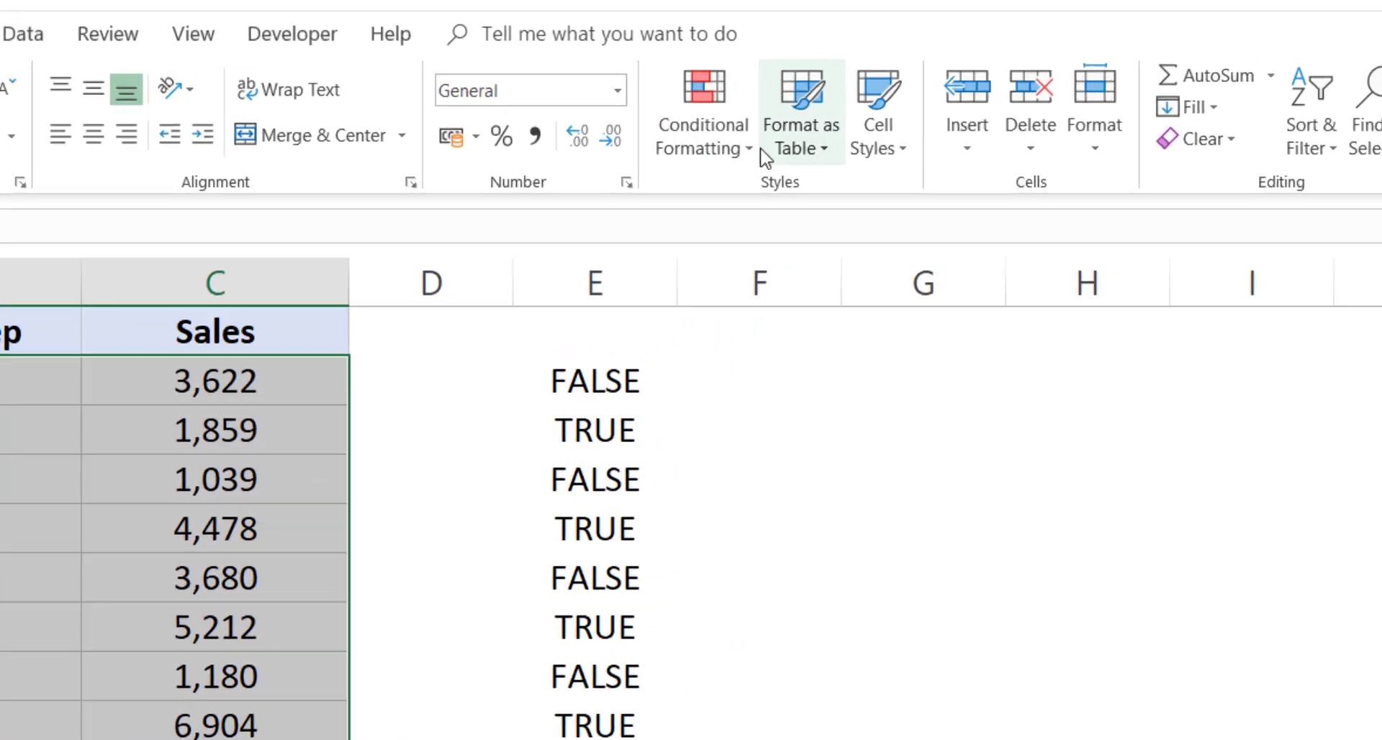
click(734, 144)
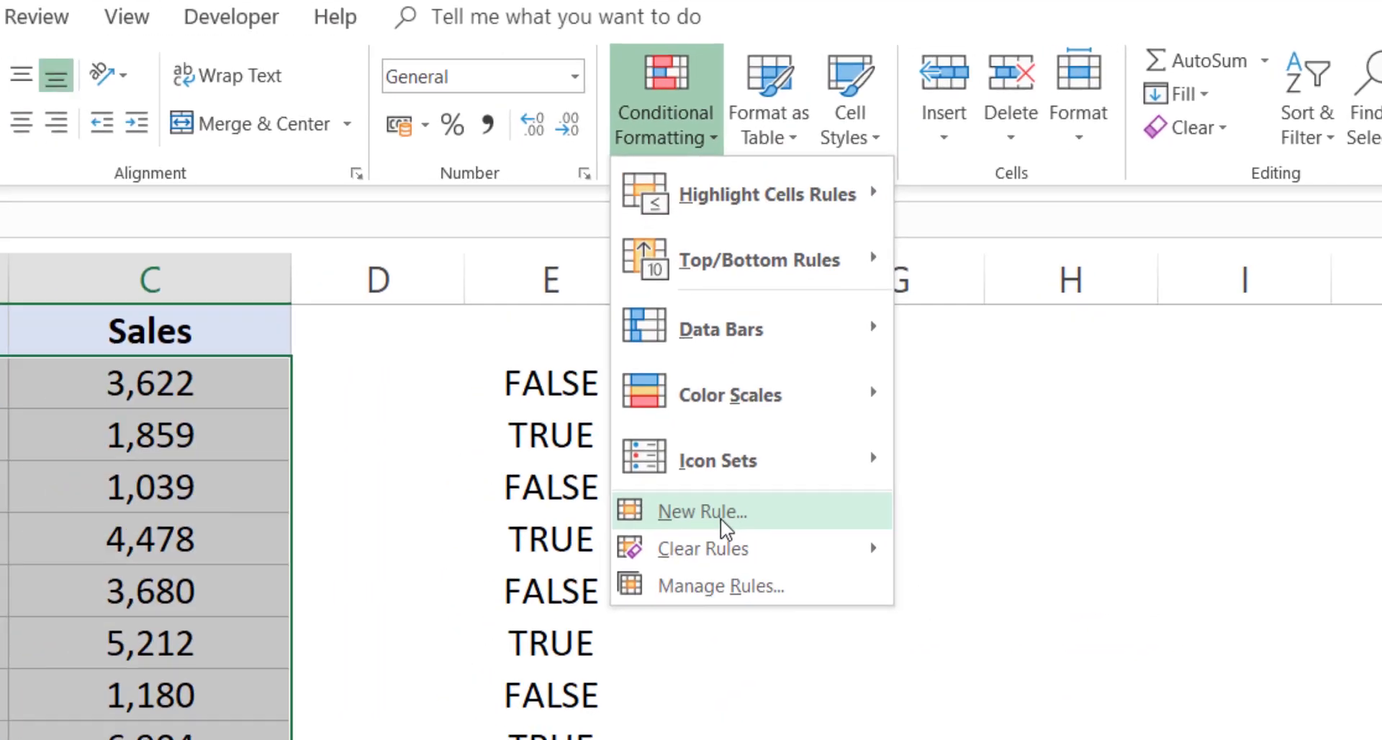
- Create a new formula-based rule with =MOD(ROW(),2)=1 and open its Format settings
click(721, 513)
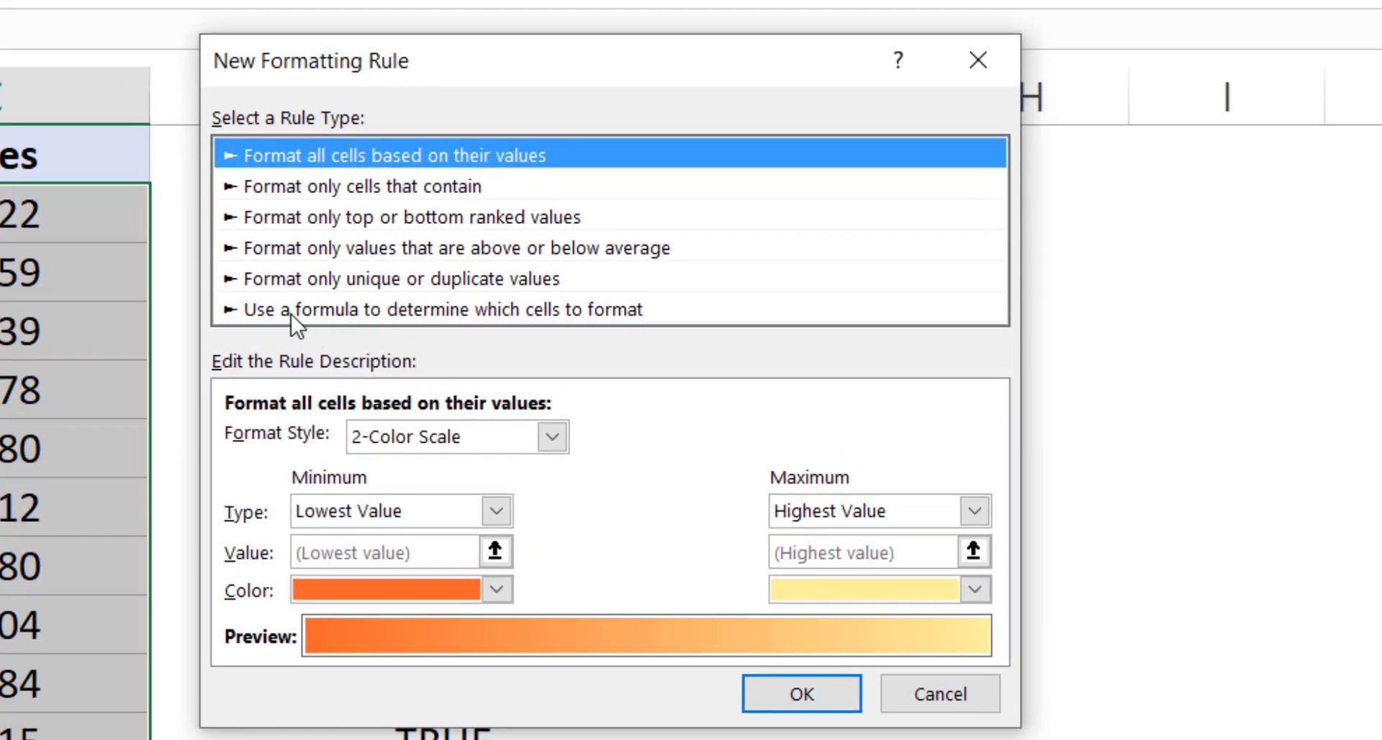
click(291, 314)
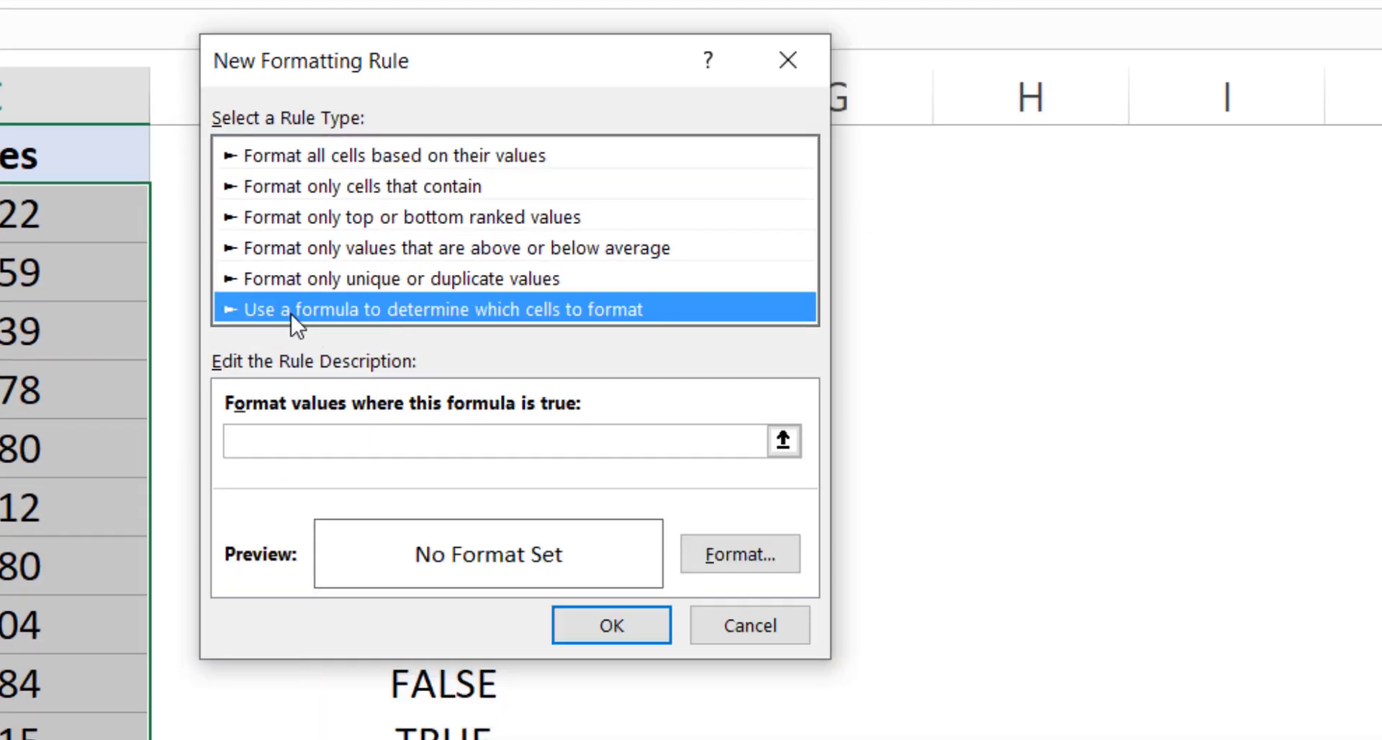
click(404, 440)
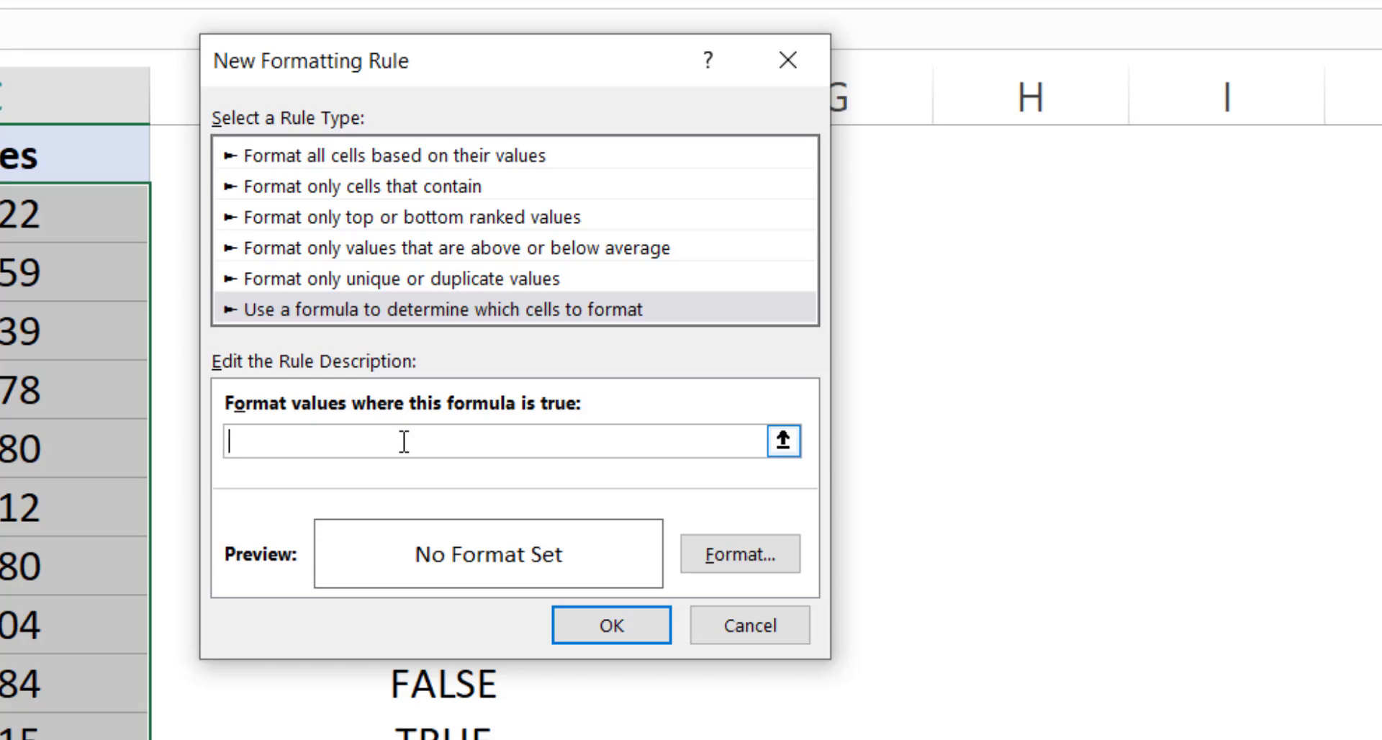
key(ctrl+v)
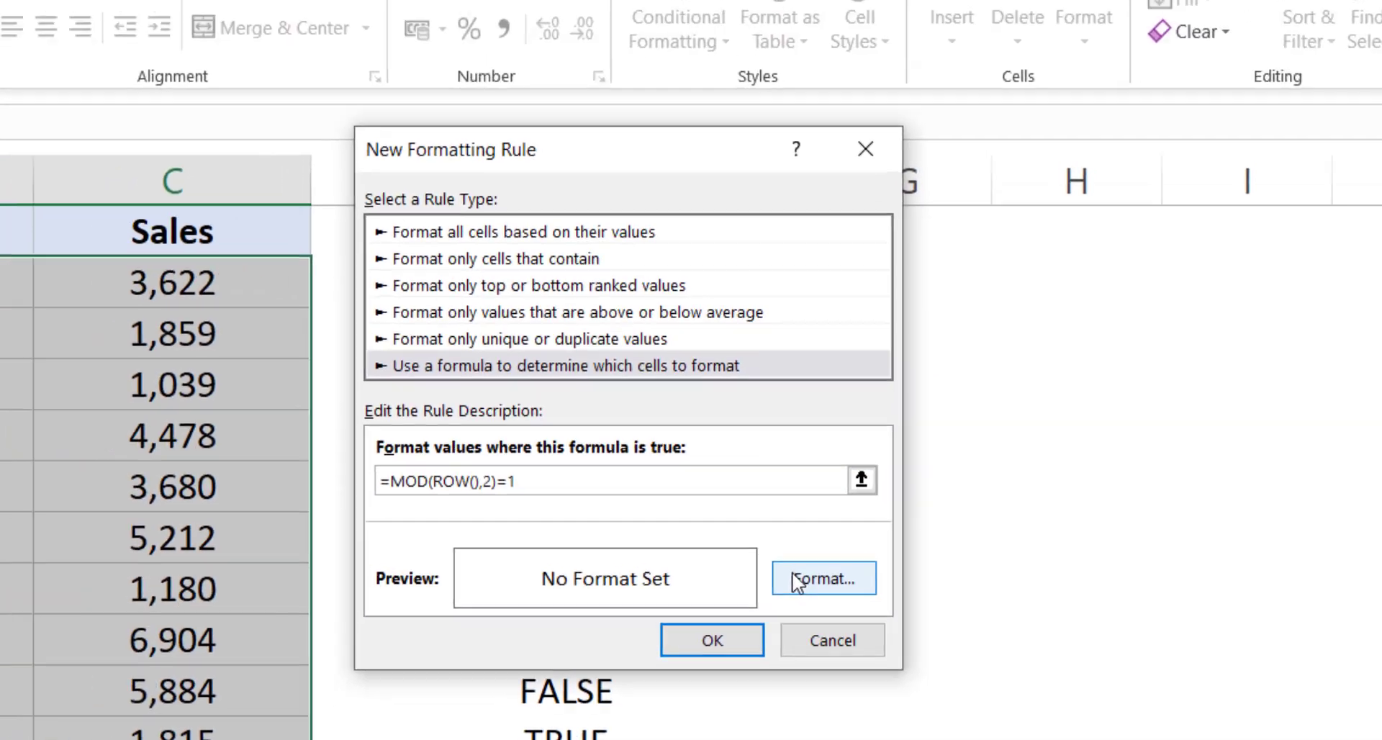
click(795, 582)
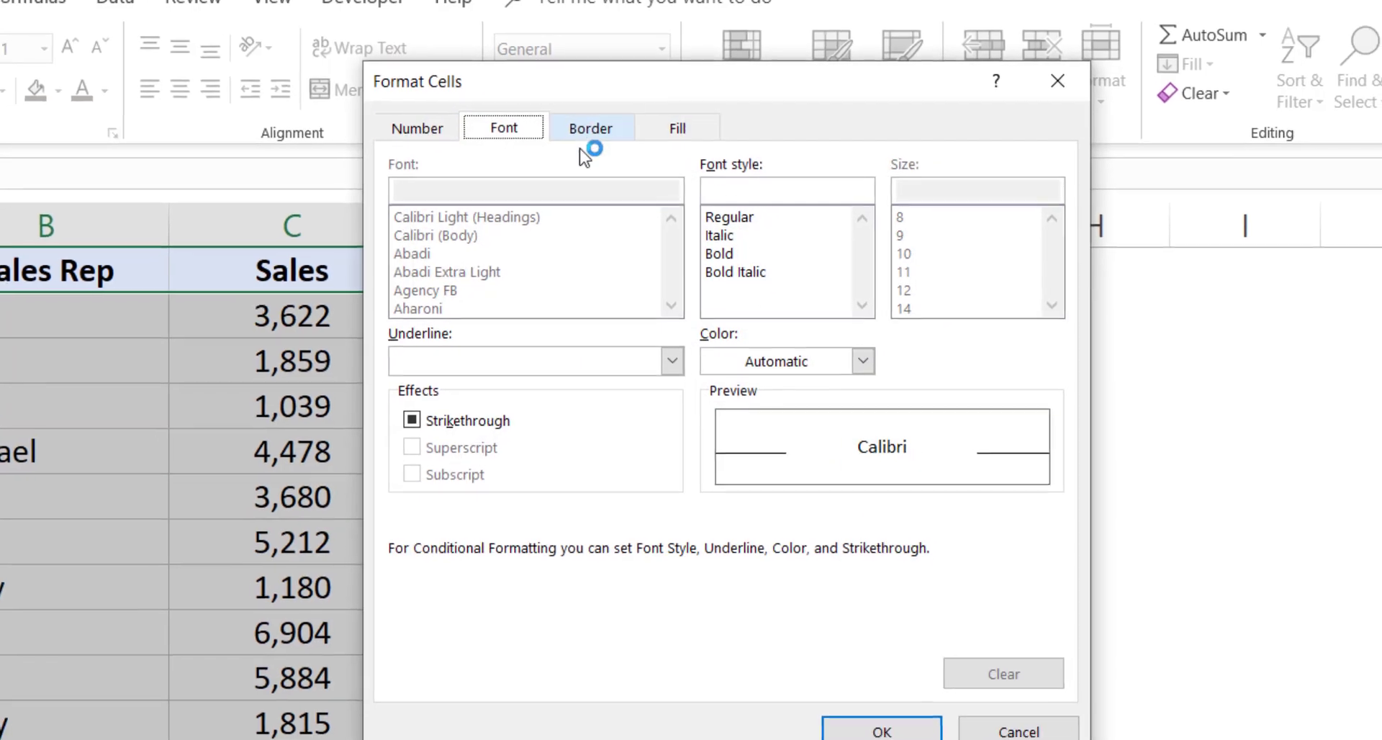
- Give the rule an orange background fill and apply it to the data rows
click(677, 128)
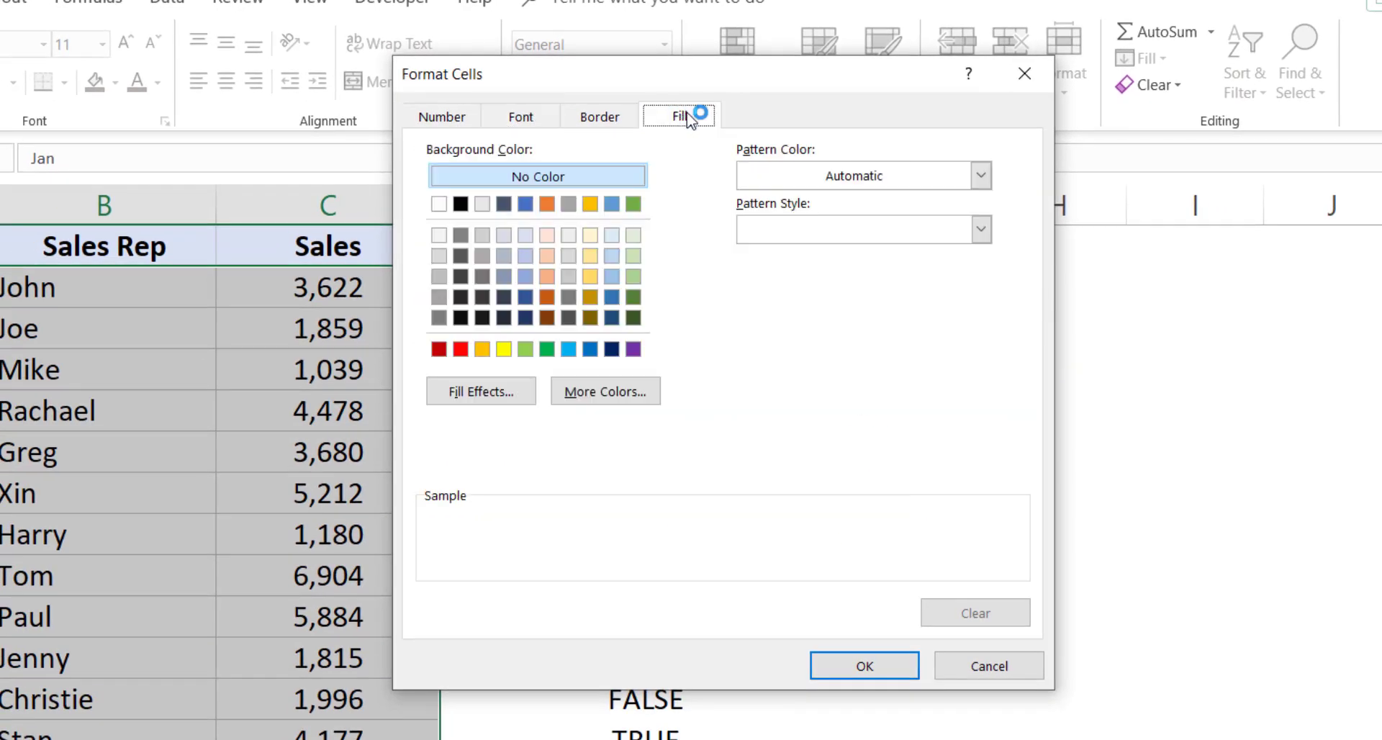
click(484, 350)
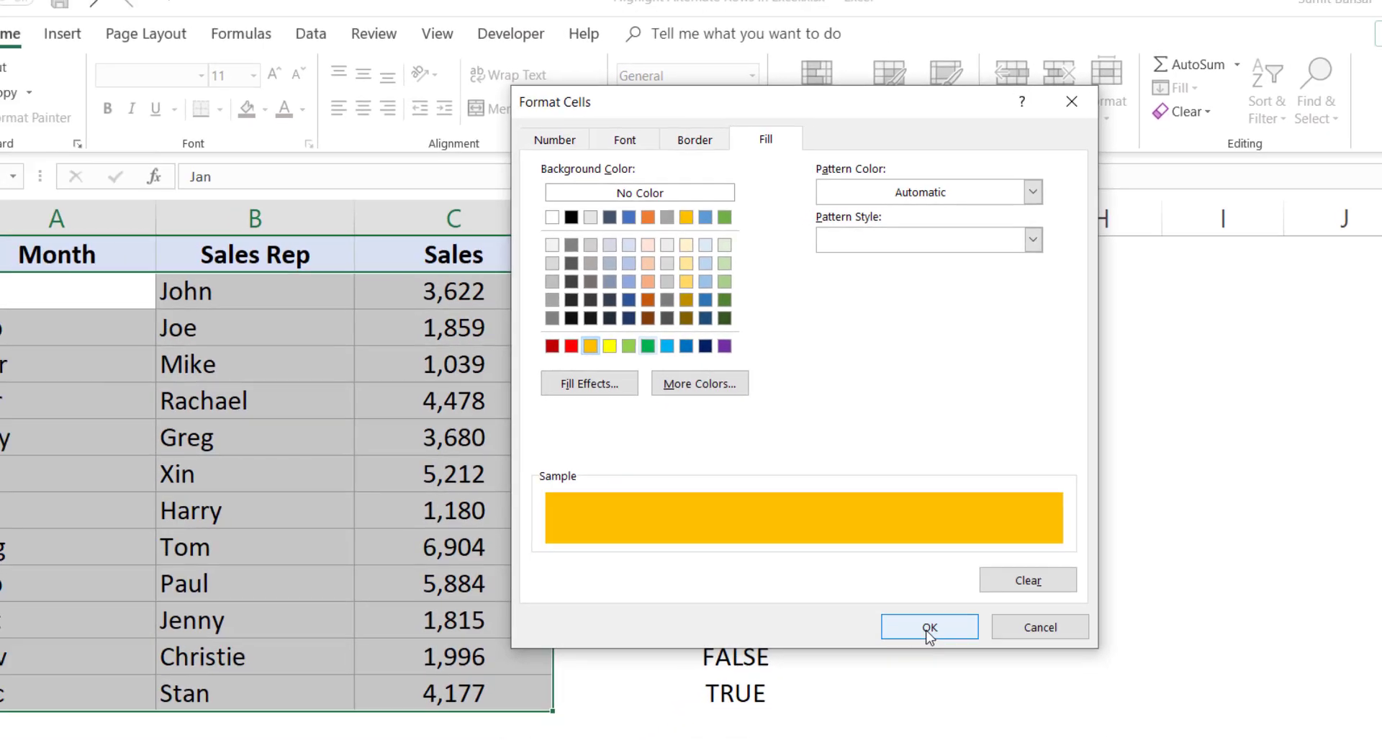
click(866, 668)
click(898, 543)
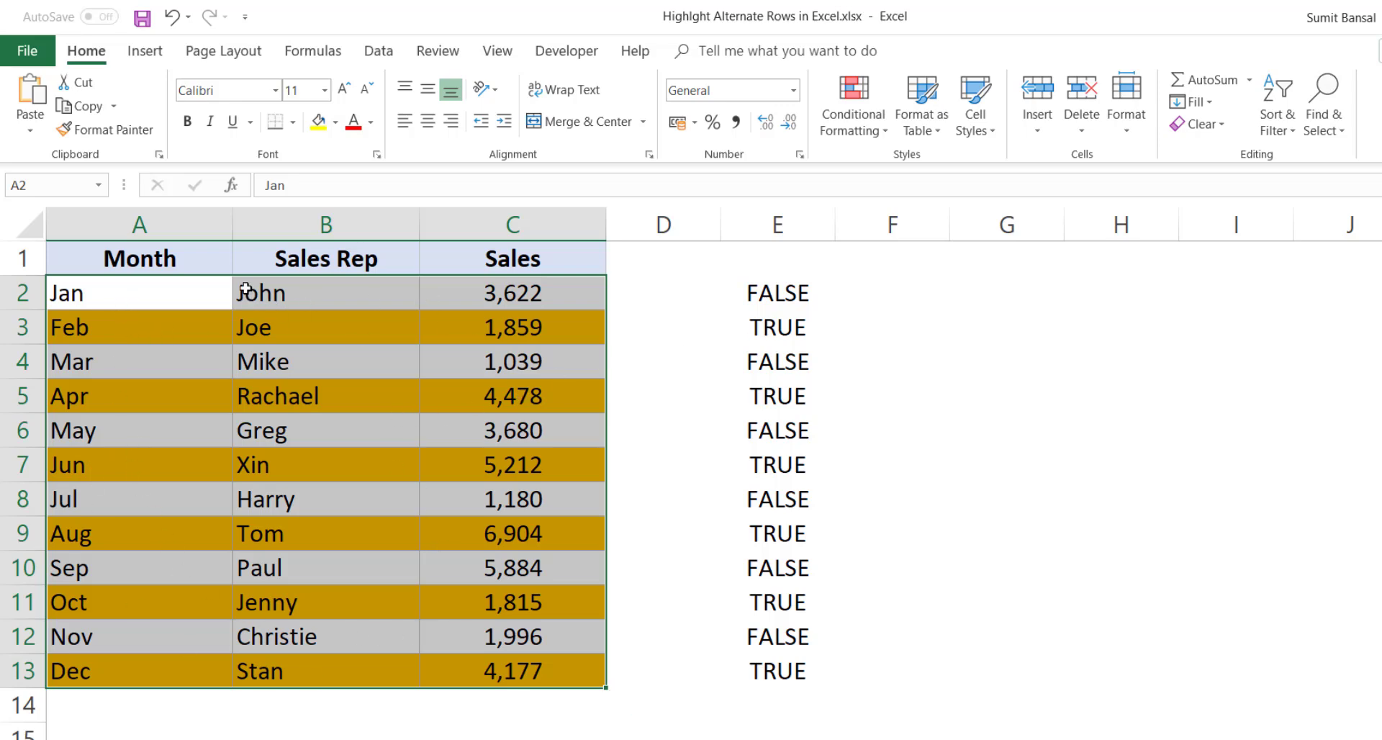
click(167, 323)
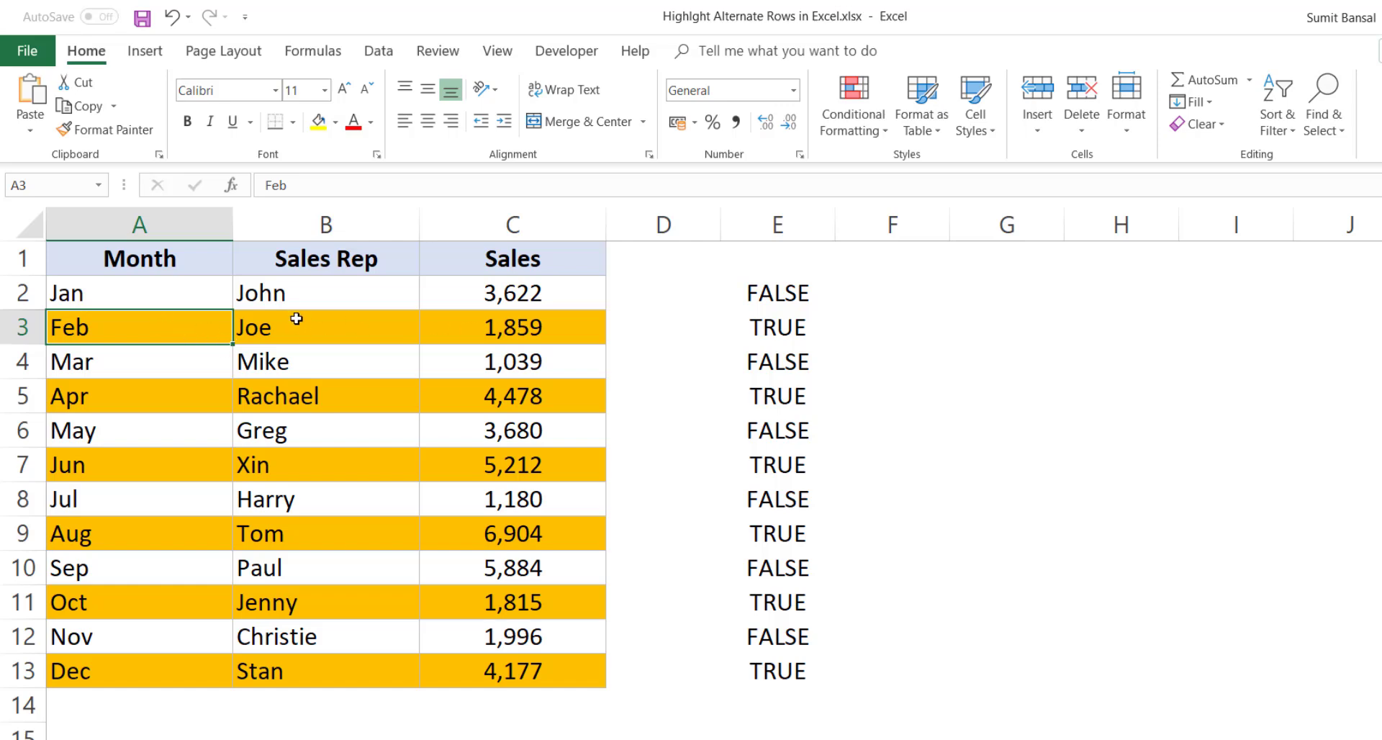
drag(145, 297, 198, 288)
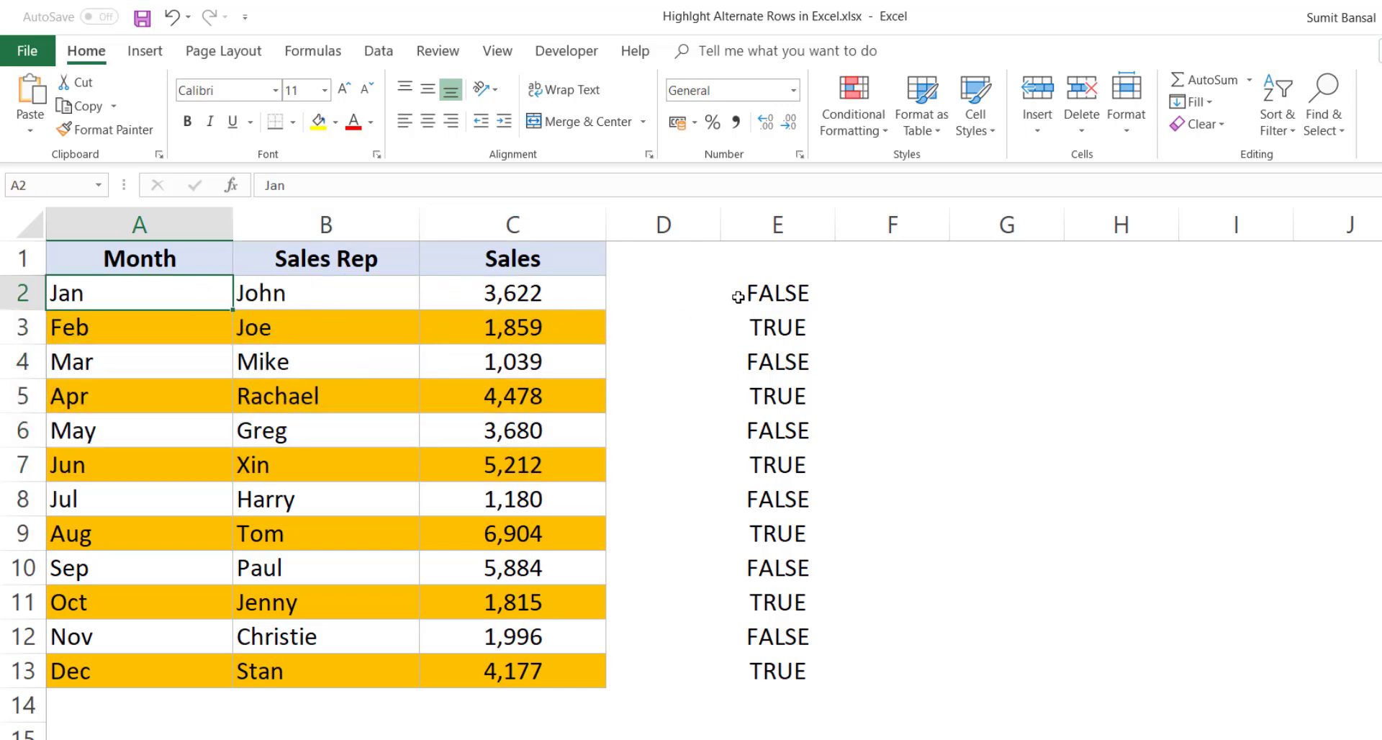
double_click(760, 295)
drag(951, 290, 774, 292)
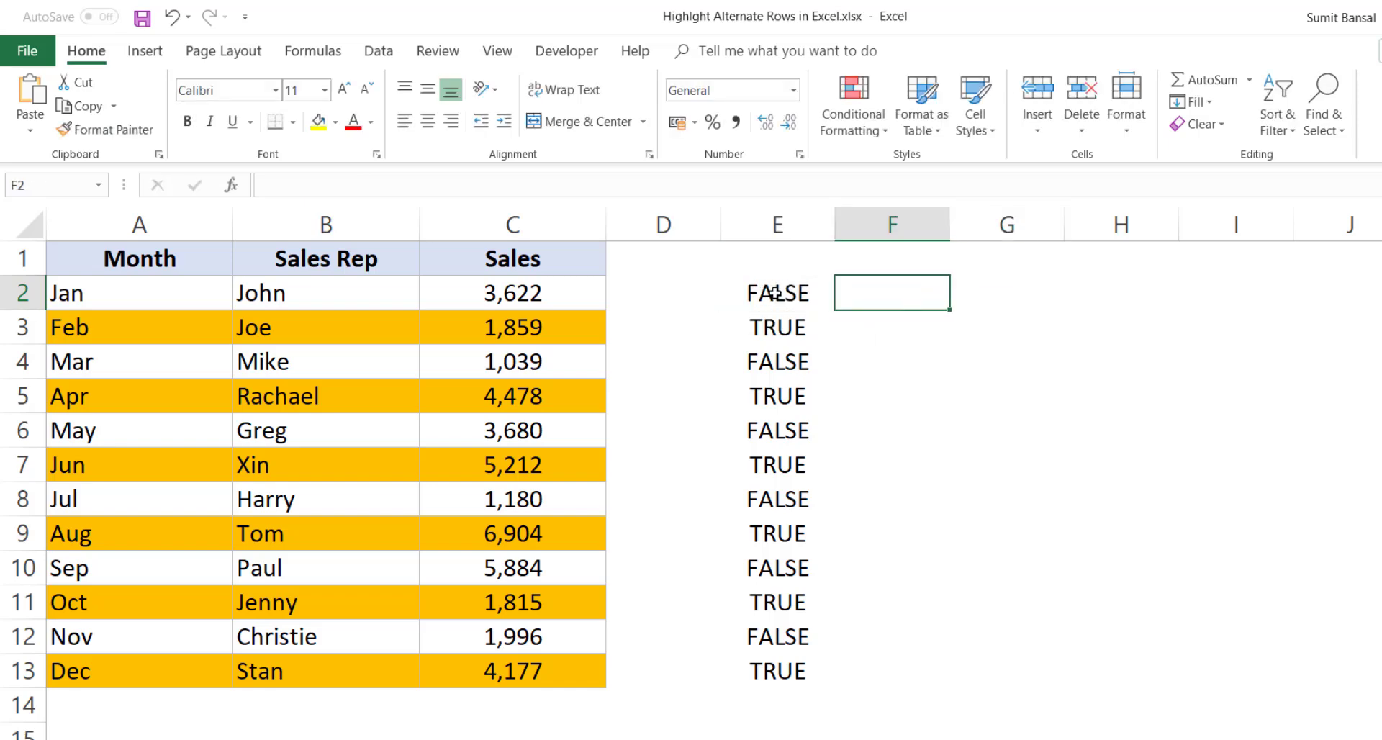
- Copy E2's formula into F2 and change its divisor to 3, giving =MOD(ROW(),3)=1
double_click(774, 291)
key(shift+Left)
key(shift+Left)
key(shift+Left)
key(shift+Left)
key(shift+Left)
key(shift+Left)
key(shift+Left)
key(shift+Left)
key(shift+Left)
key(shift+Left)
key(shift+Left)
key(shift+Left)
key(shift+Left)
key(shift+Left)
key(shift+Left)
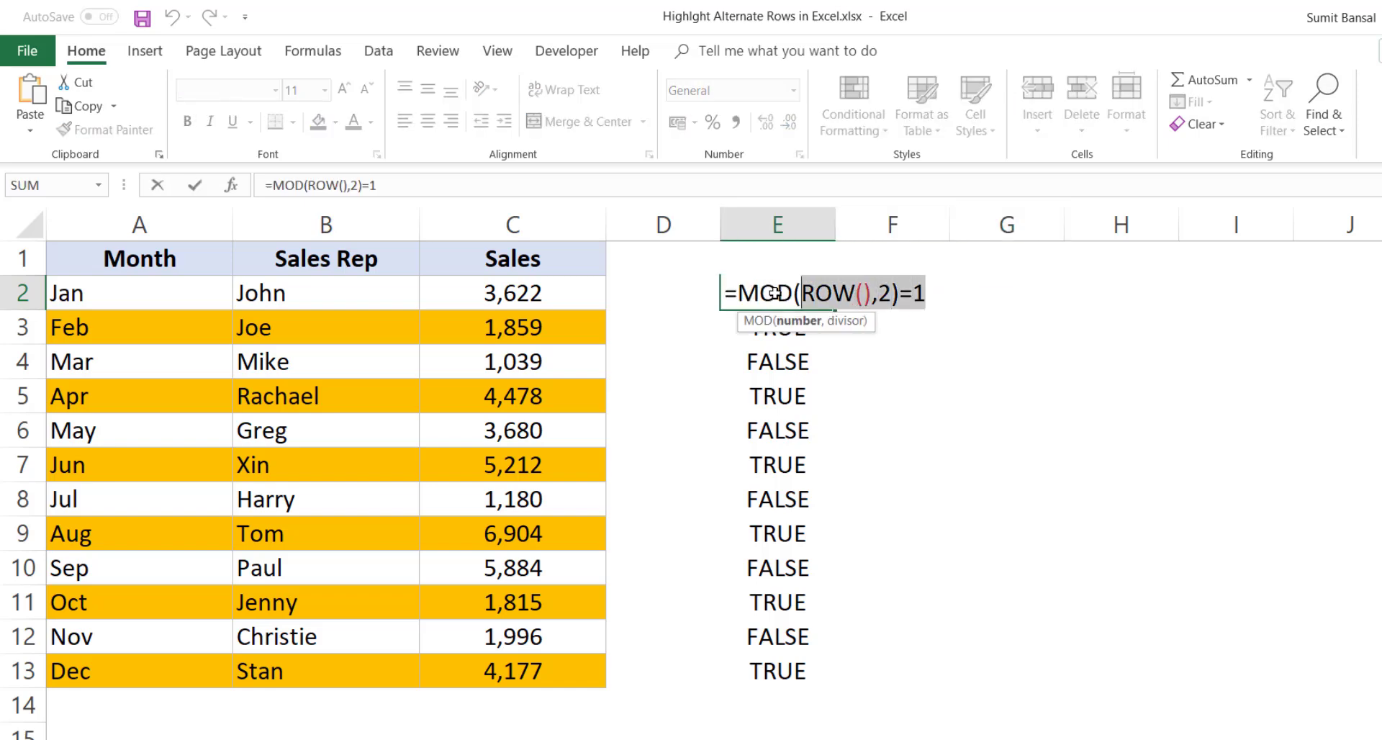
key(ctrl+c)
key(Escape)
key(Right)
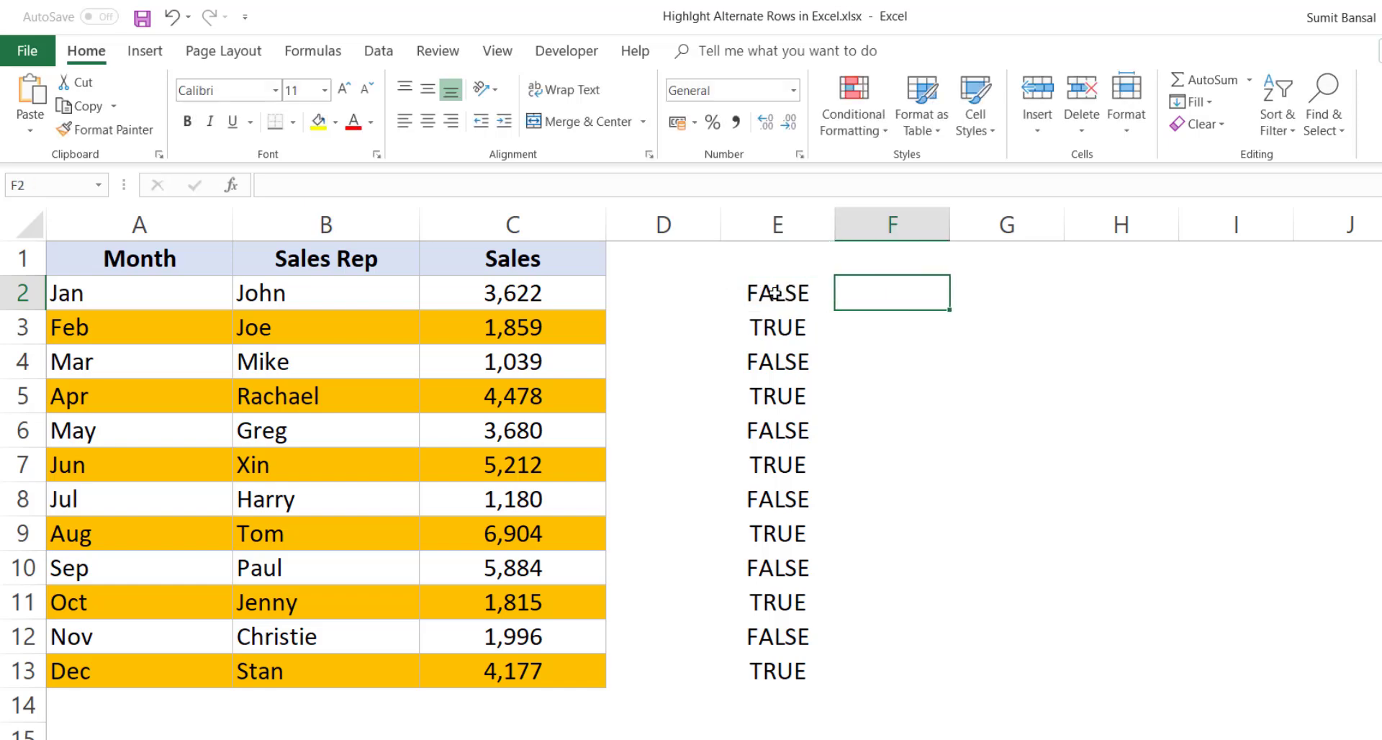
key(F2)
key(ctrl+v)
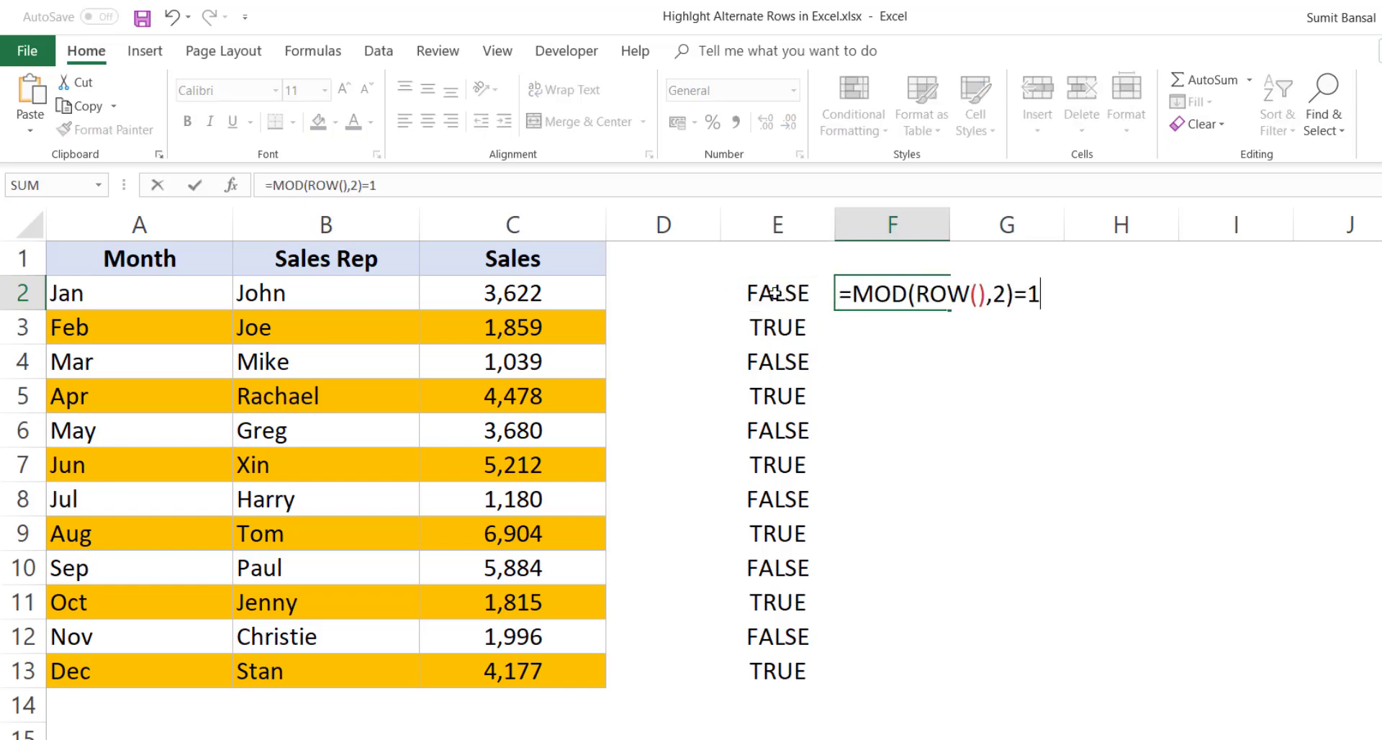
key(Left)
key(Left)
key(Left)
key(BackSpace)
text(3)
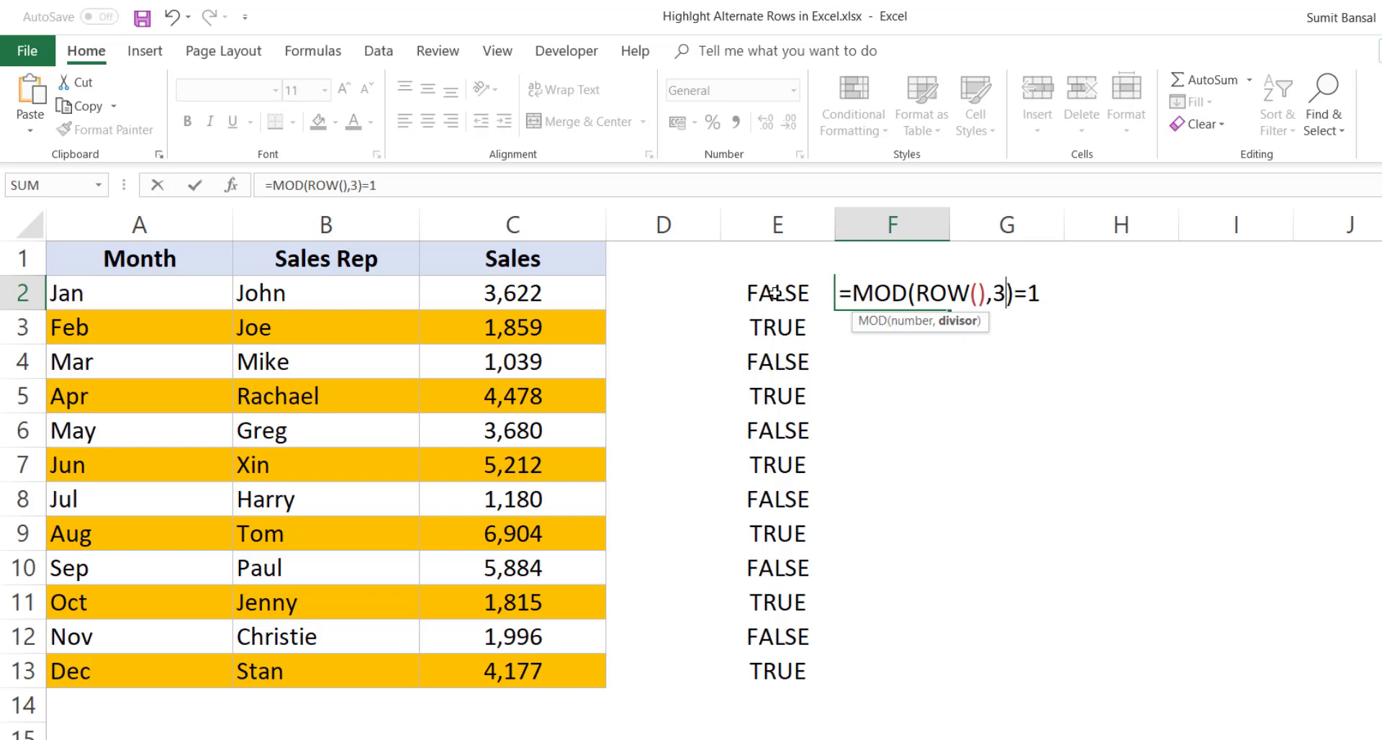
key(Return)
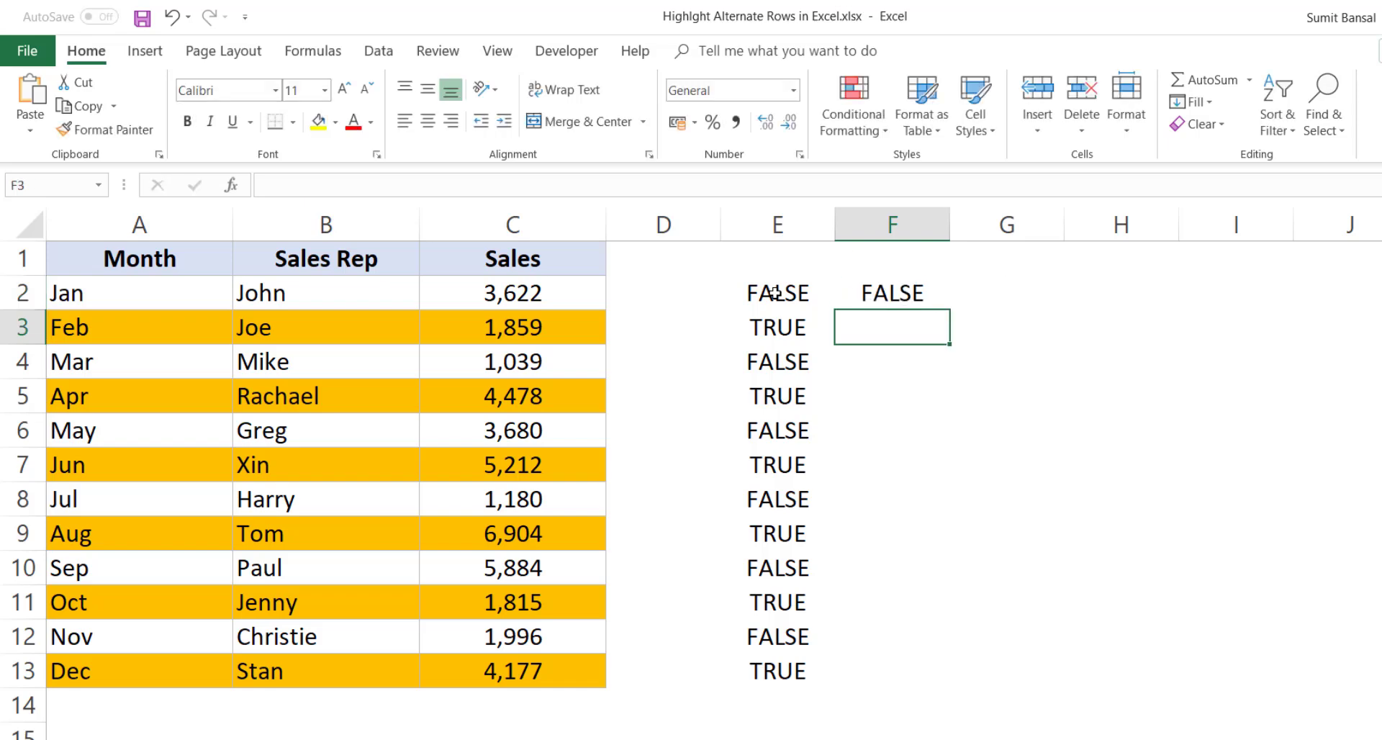
- Fill F2's formula down to F13 and check the TRUE results in F7 and F10
click(914, 296)
drag(951, 385, 946, 690)
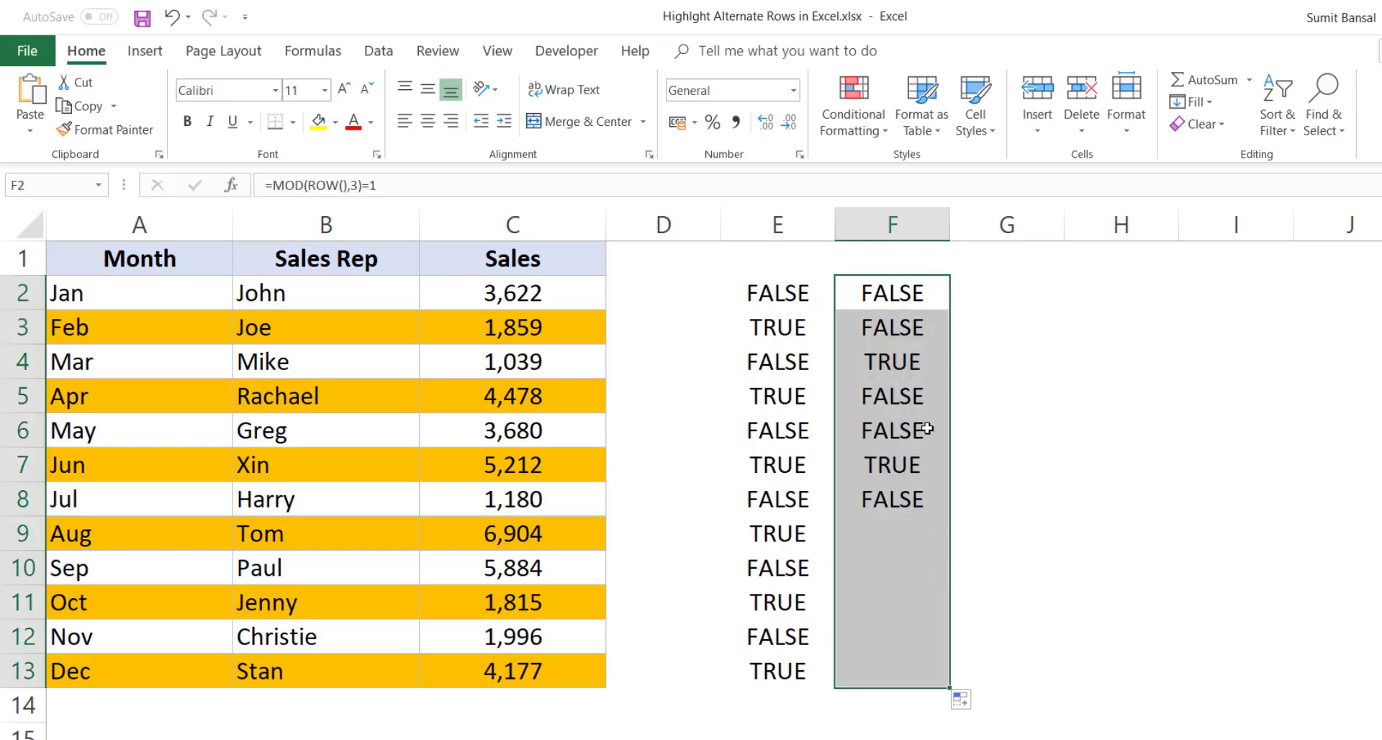
click(897, 368)
click(897, 459)
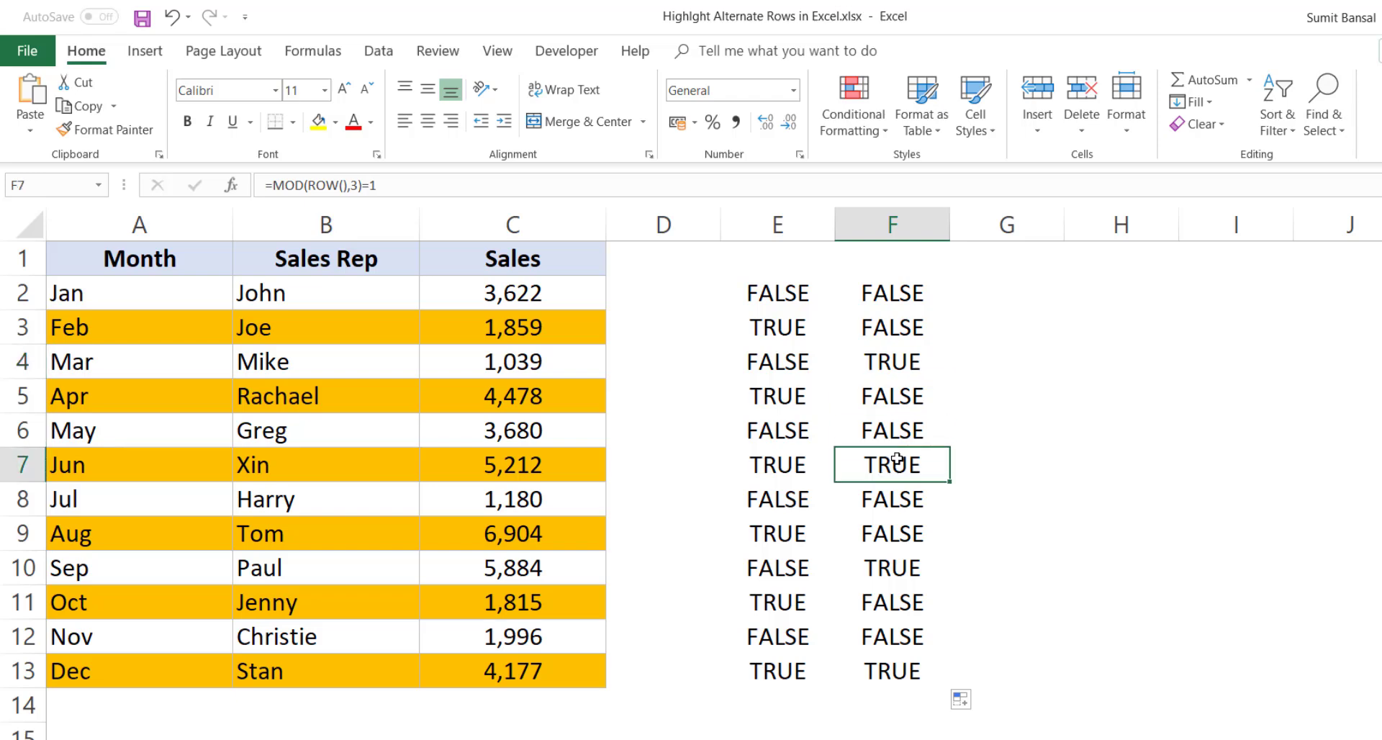
click(913, 580)
- Copy the formula text from F2 and select the data rows A2:C13
double_click(899, 286)
drag(1052, 292, 834, 284)
key(ctrl+c)
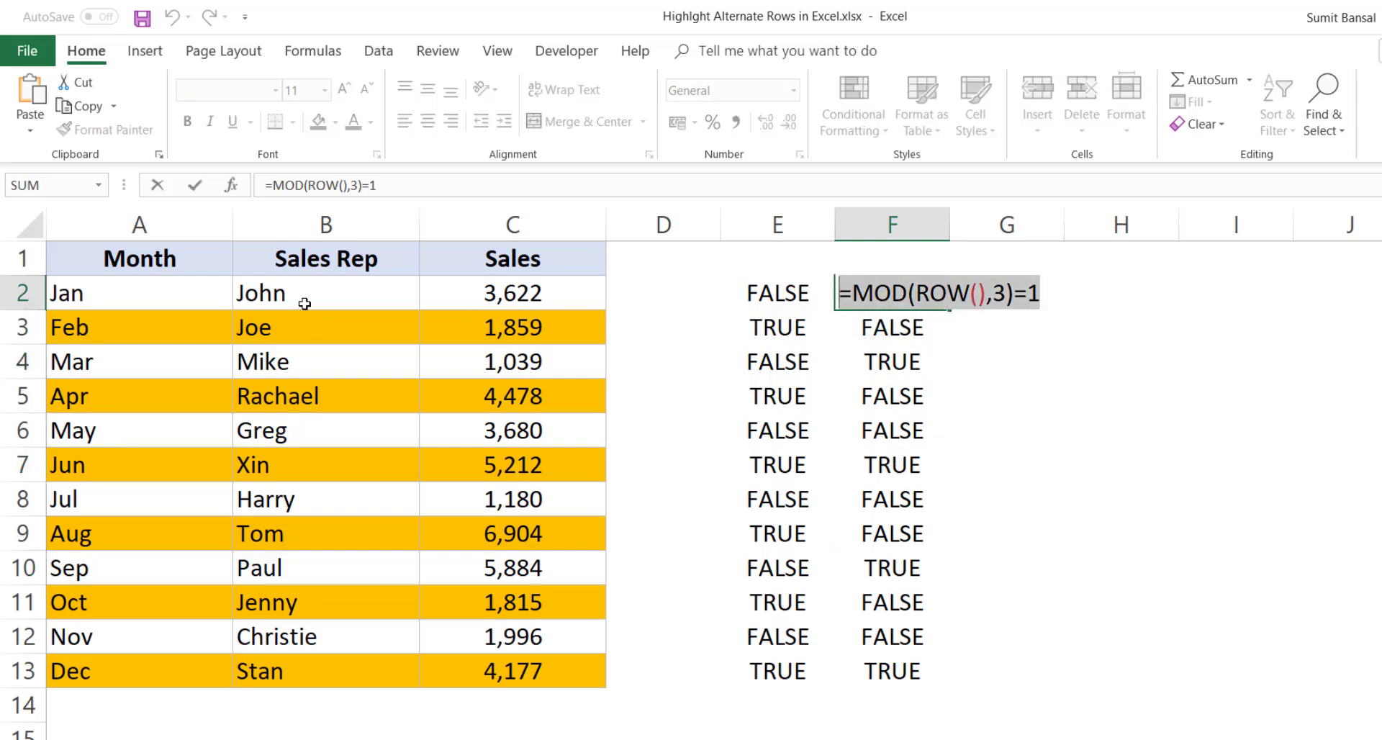
key(Escape)
drag(192, 288, 498, 674)
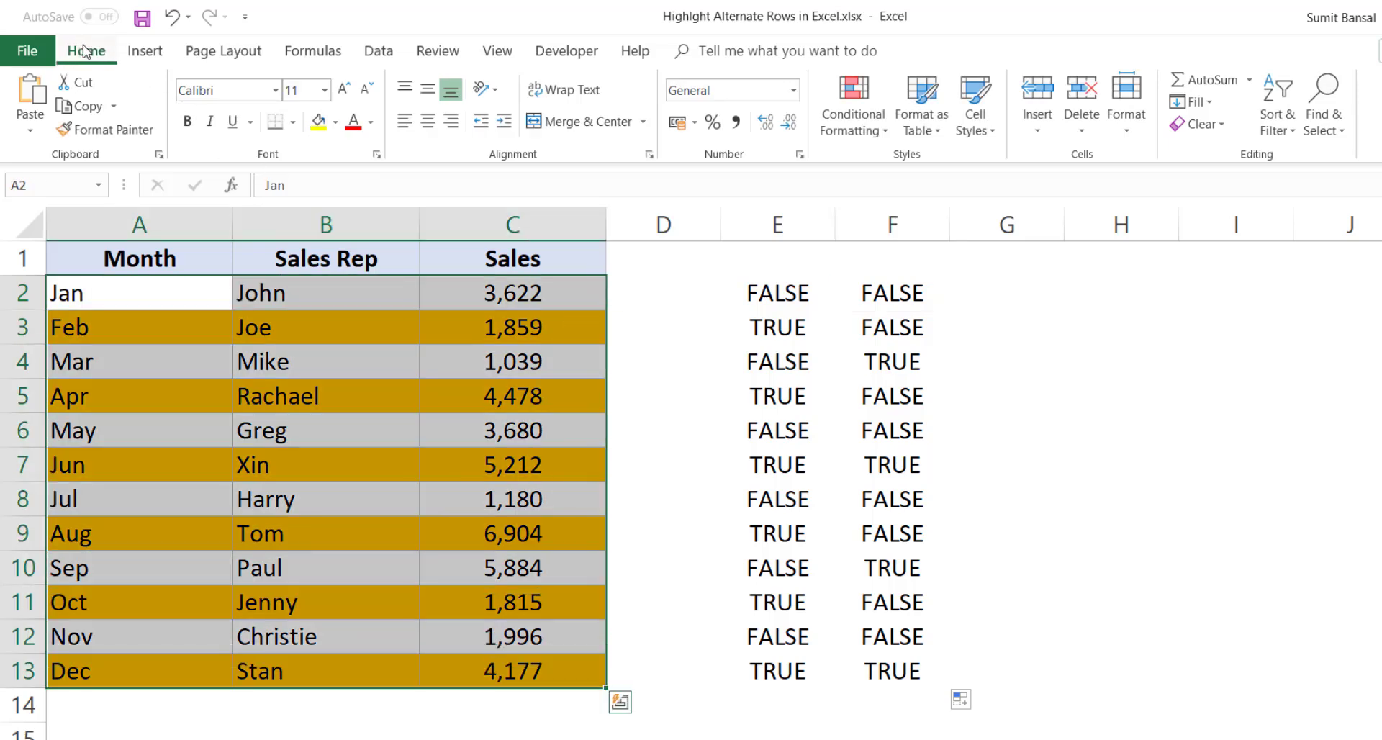
- In Manage Rules, change the MOD rule's formula to =MOD(ROW(),3)=1 and apply it
click(853, 121)
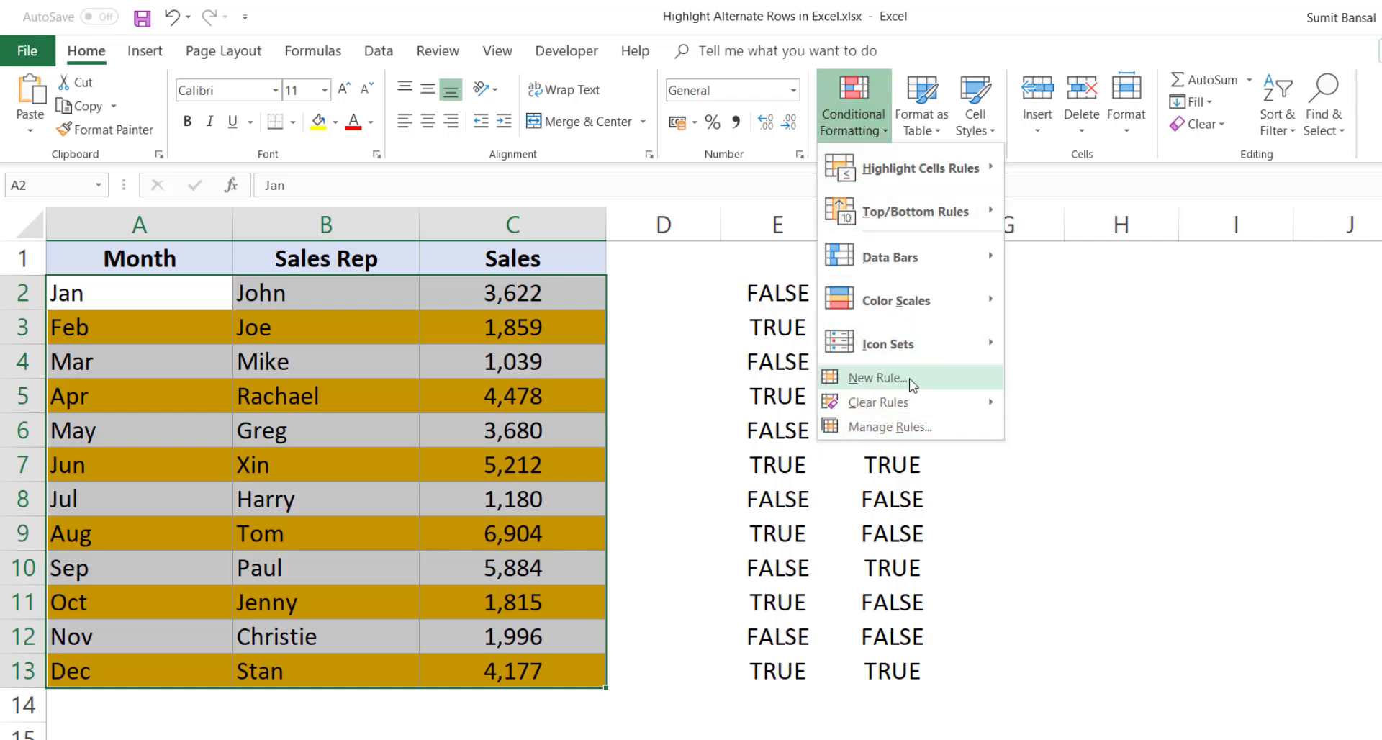
click(908, 427)
double_click(637, 357)
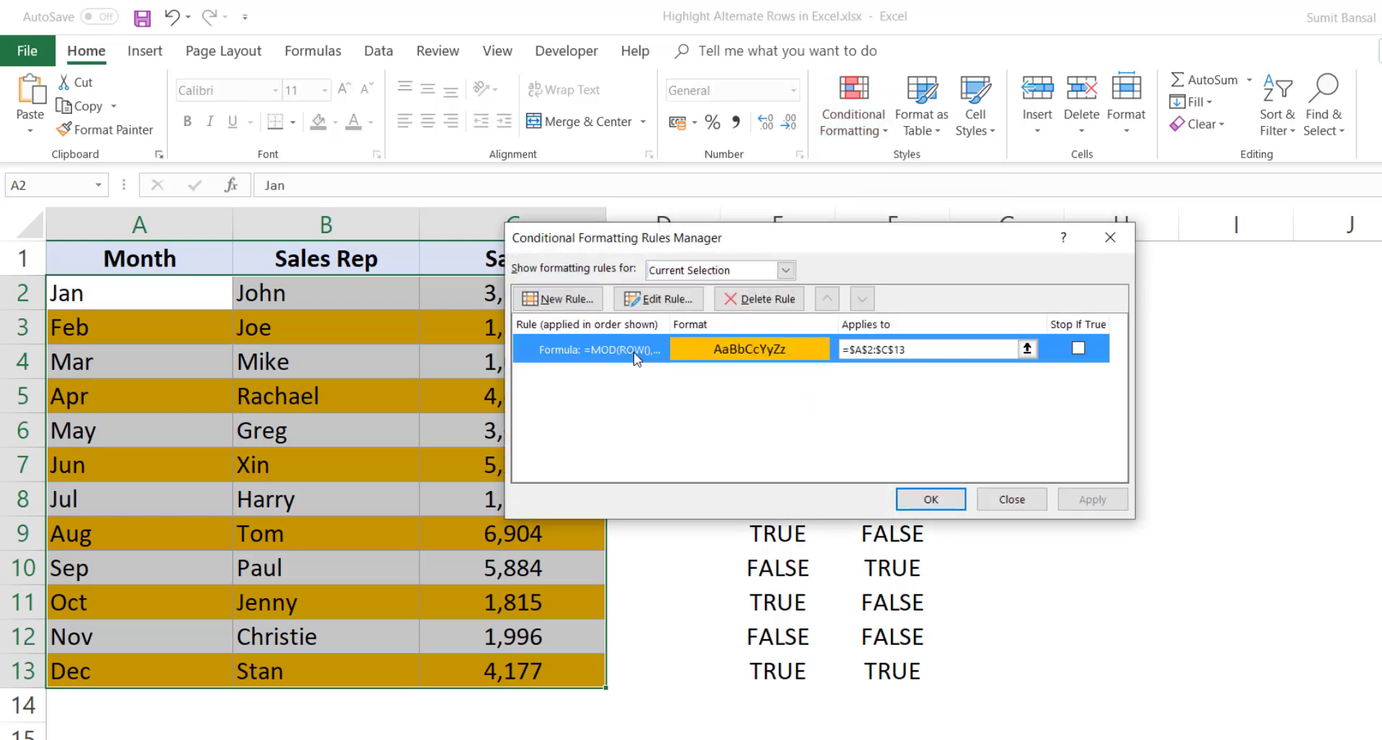
drag(817, 427, 633, 426)
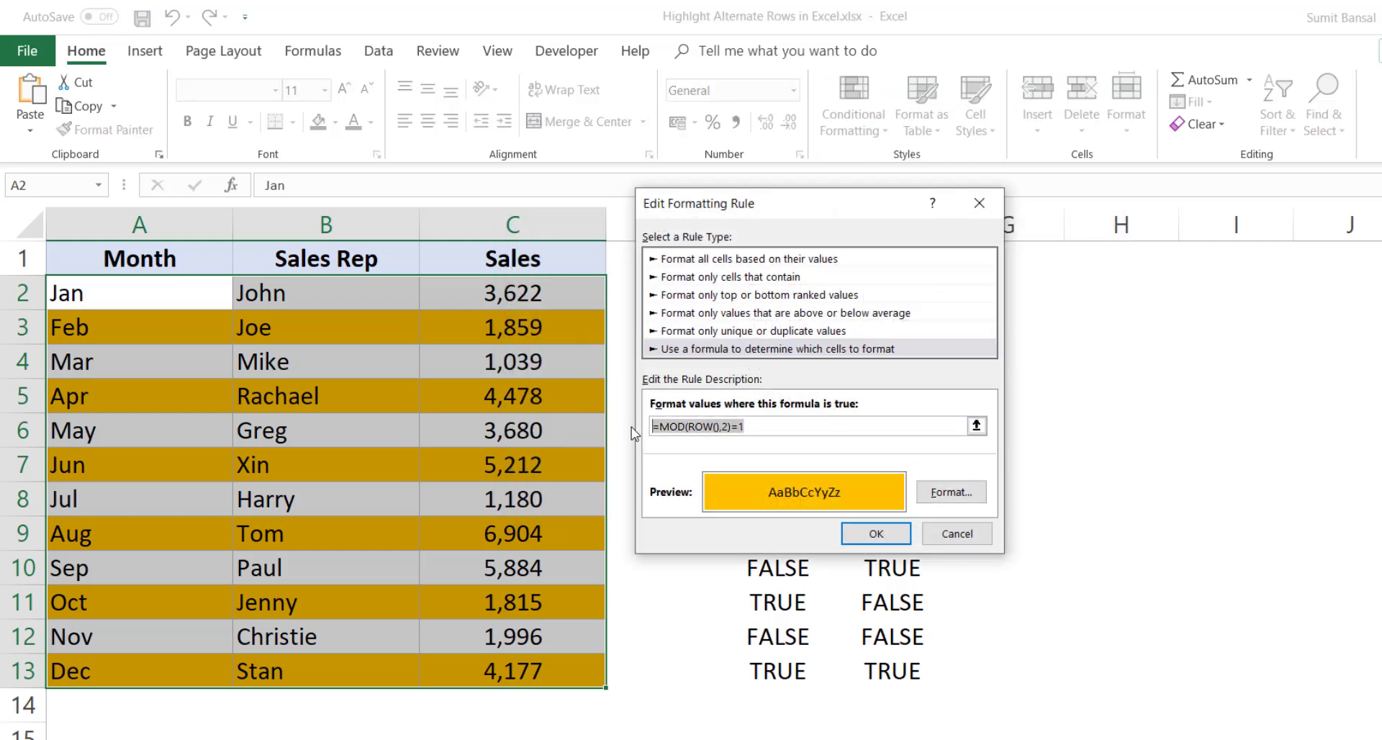
key(ctrl+v)
click(876, 533)
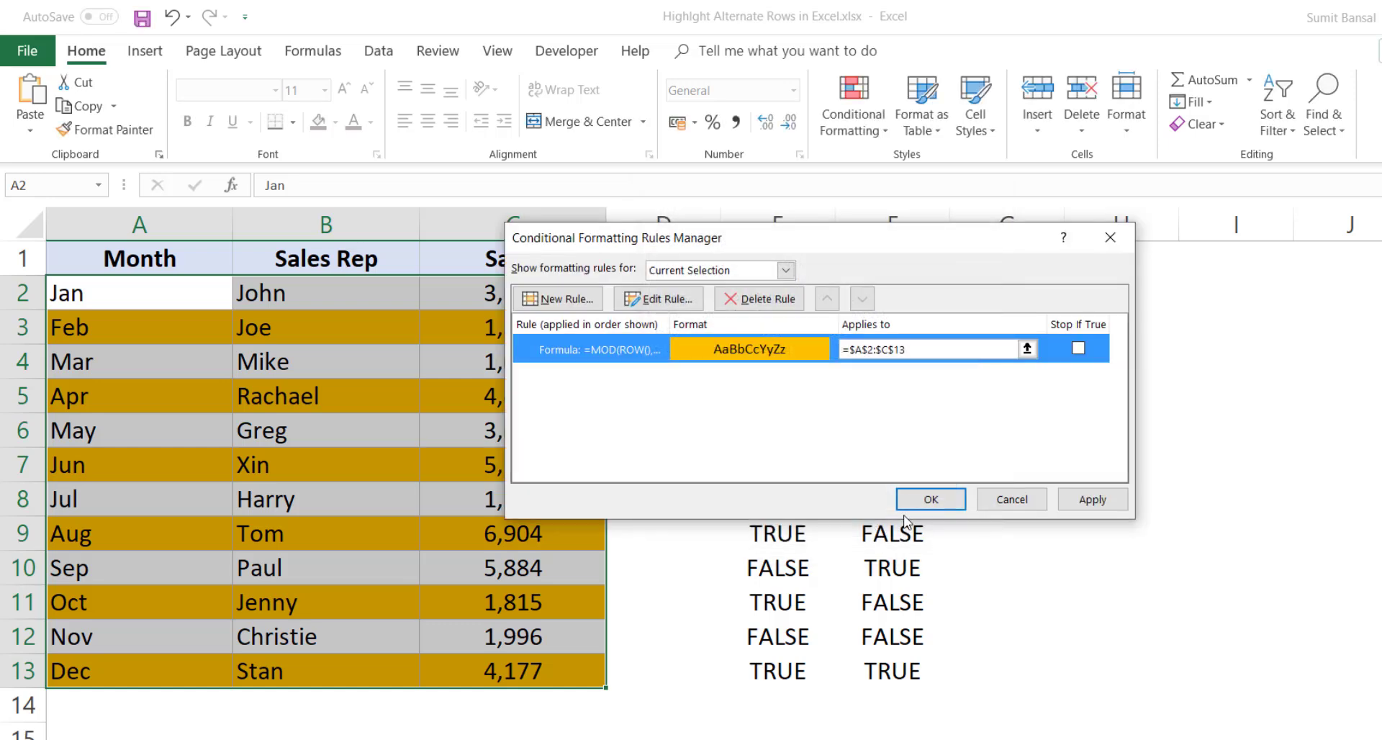
click(929, 499)
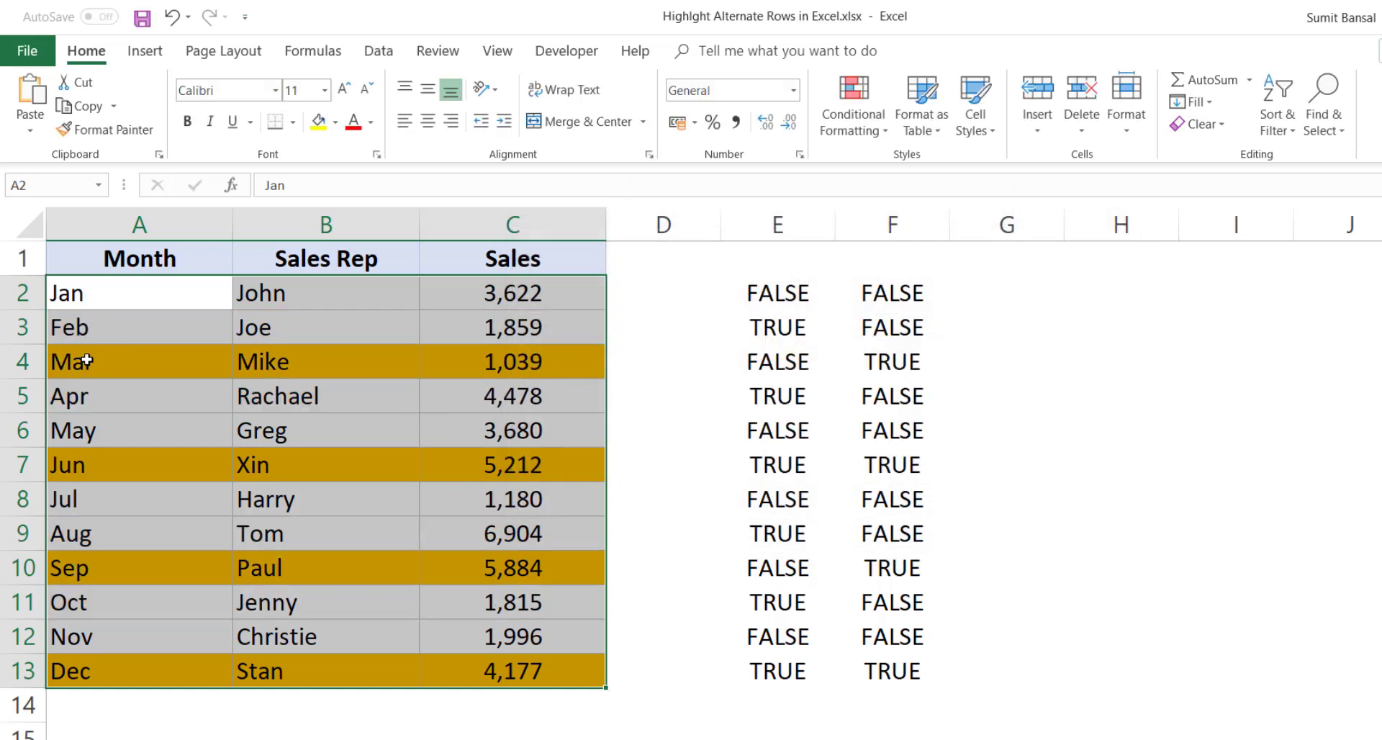